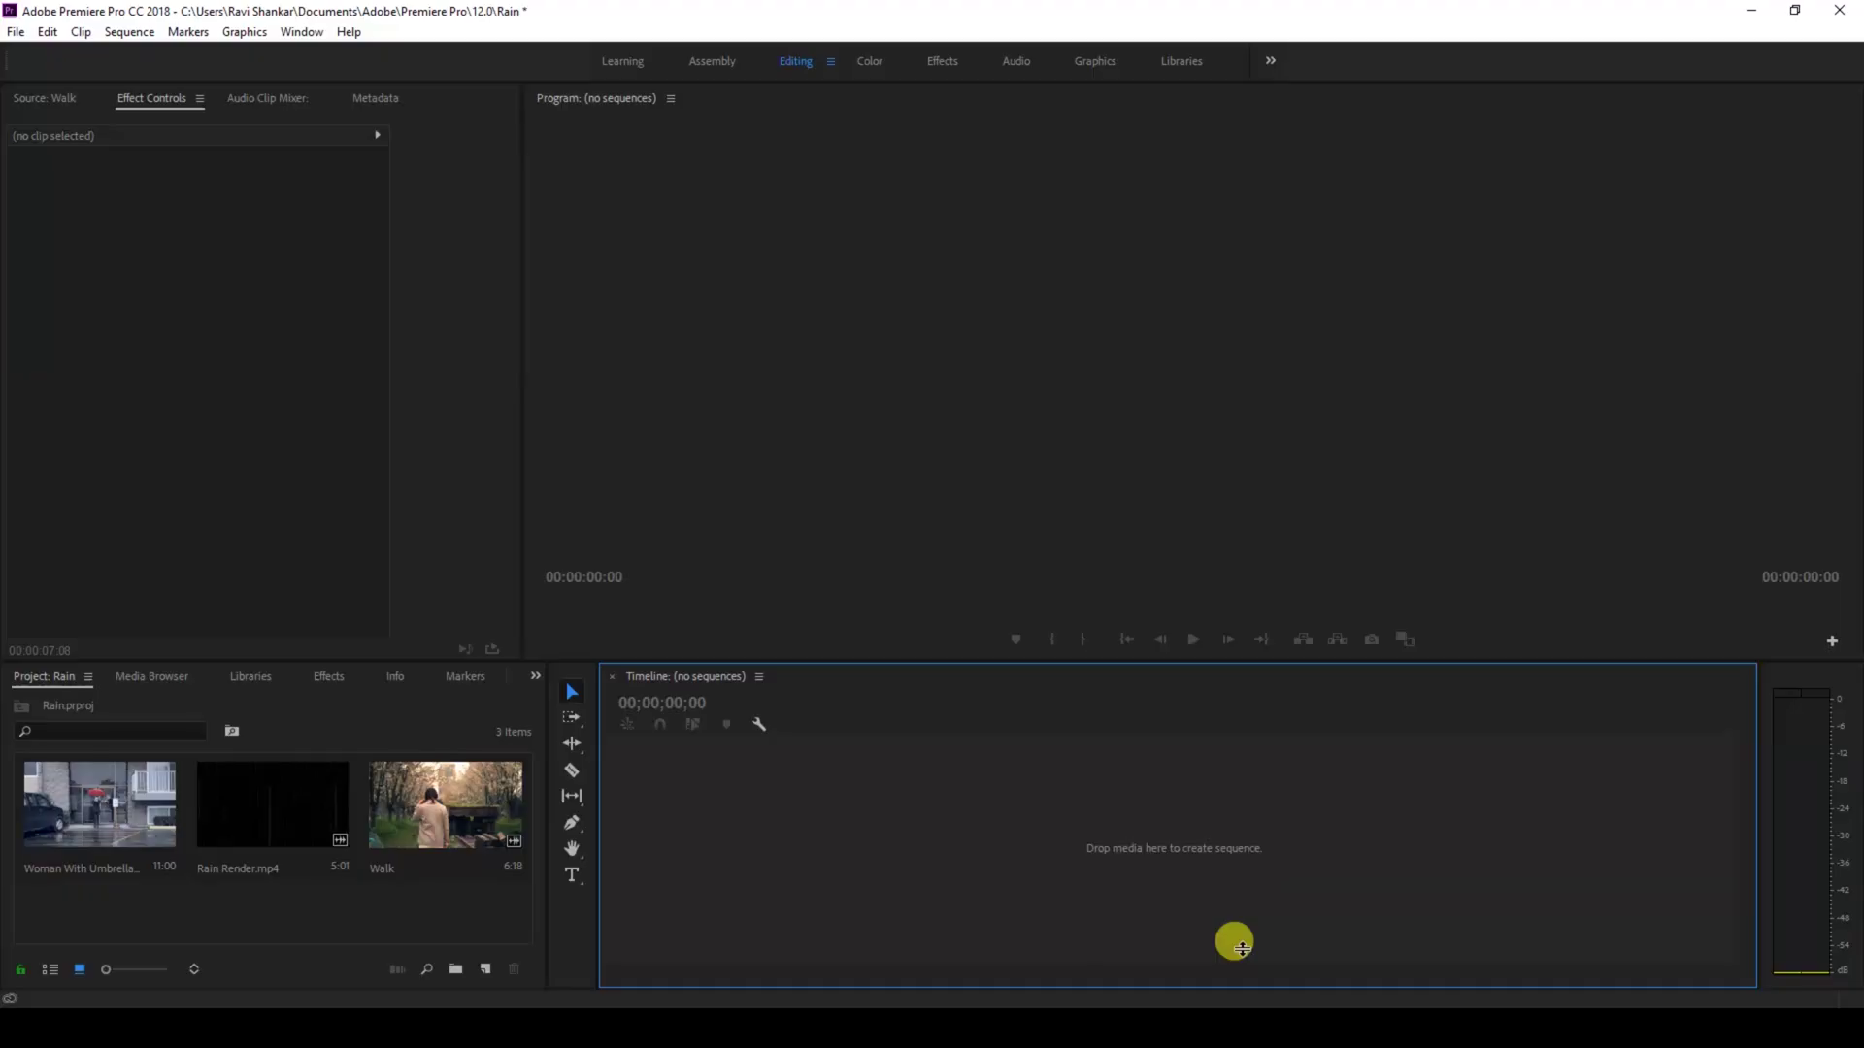
- Build a Walk sequence from the Walk clip, play it, then select Rain Render.mp4
click(427, 821)
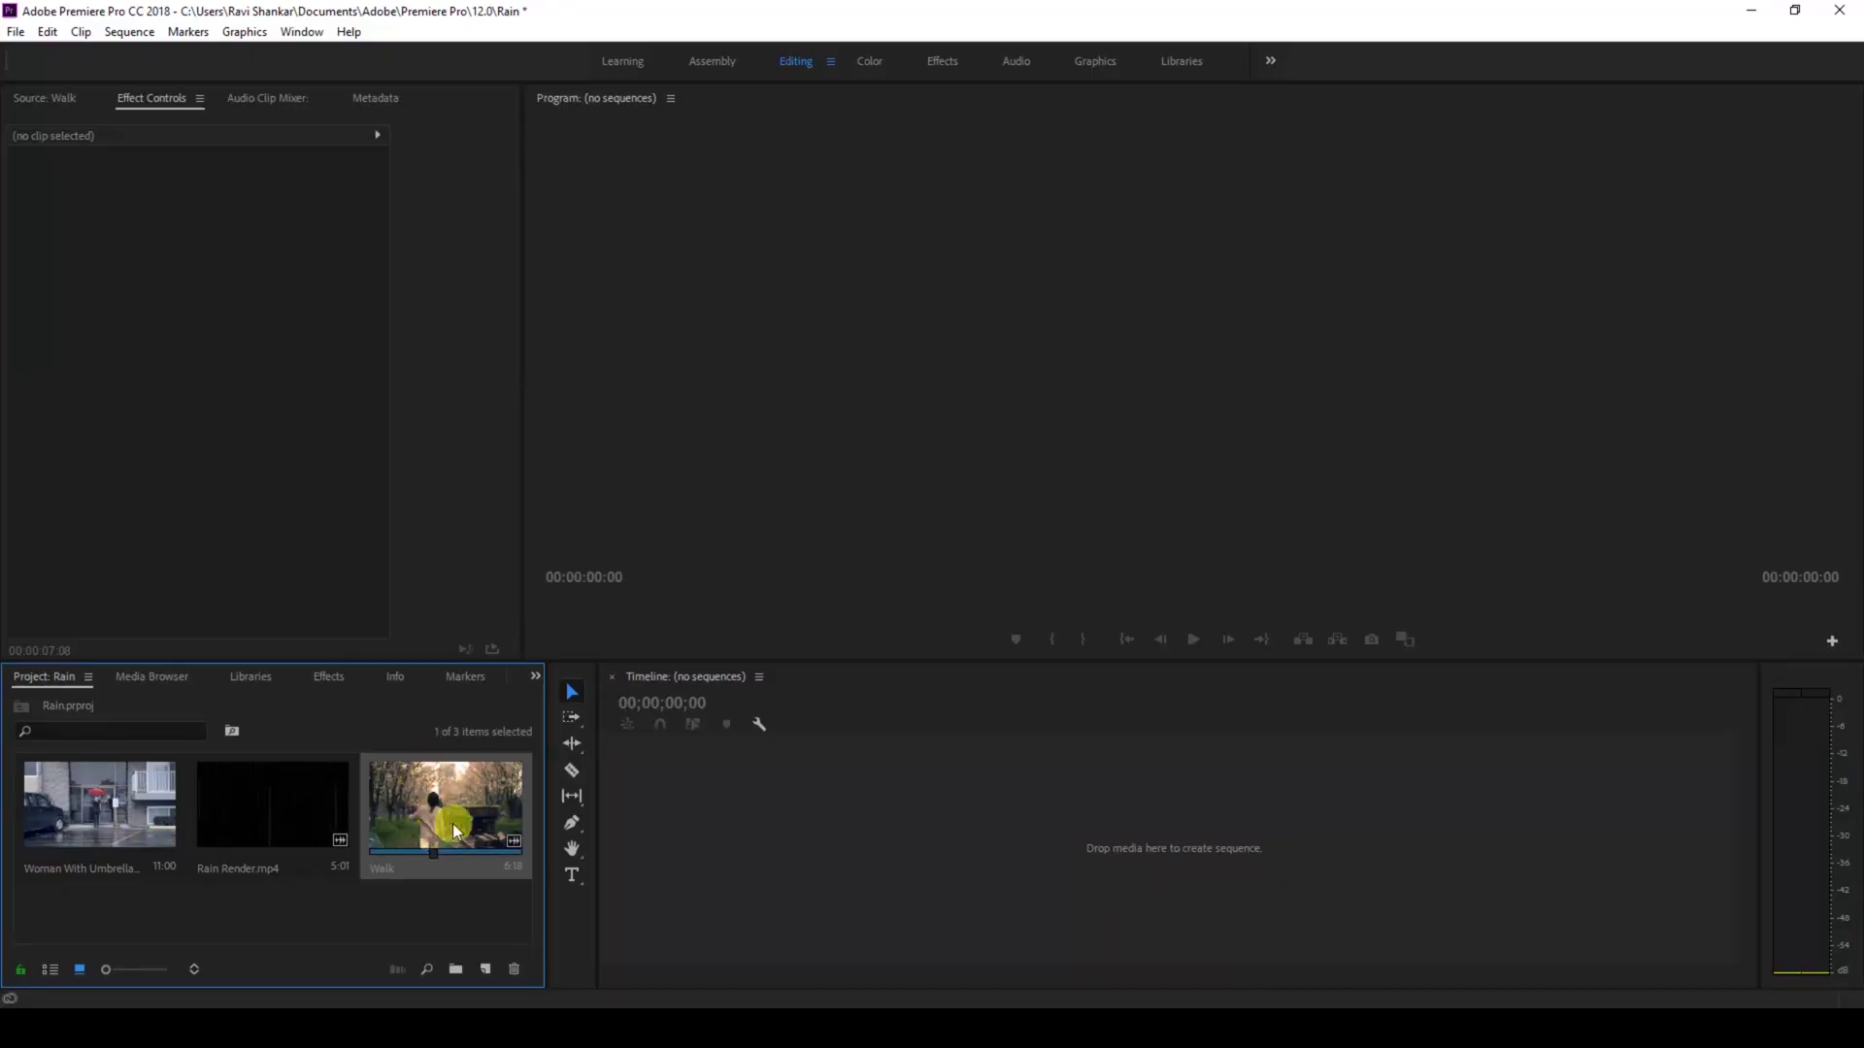
drag(427, 820, 645, 819)
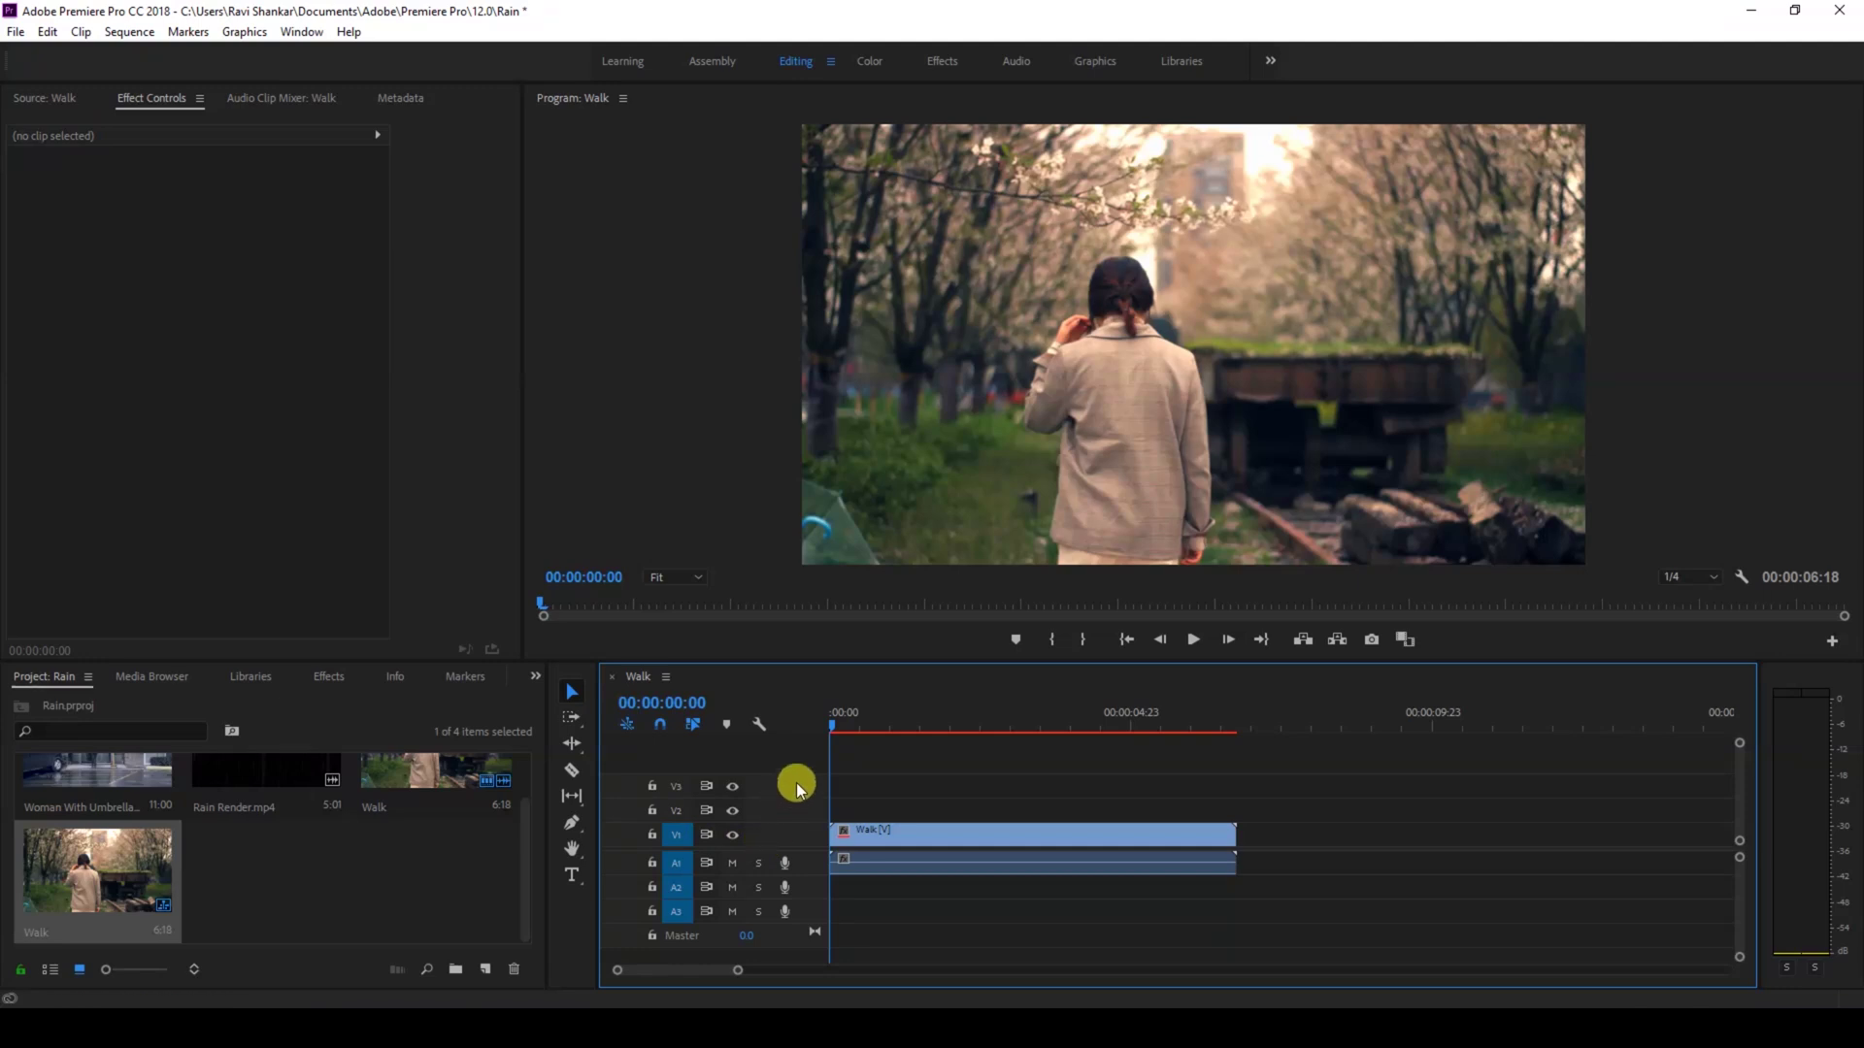
key(space)
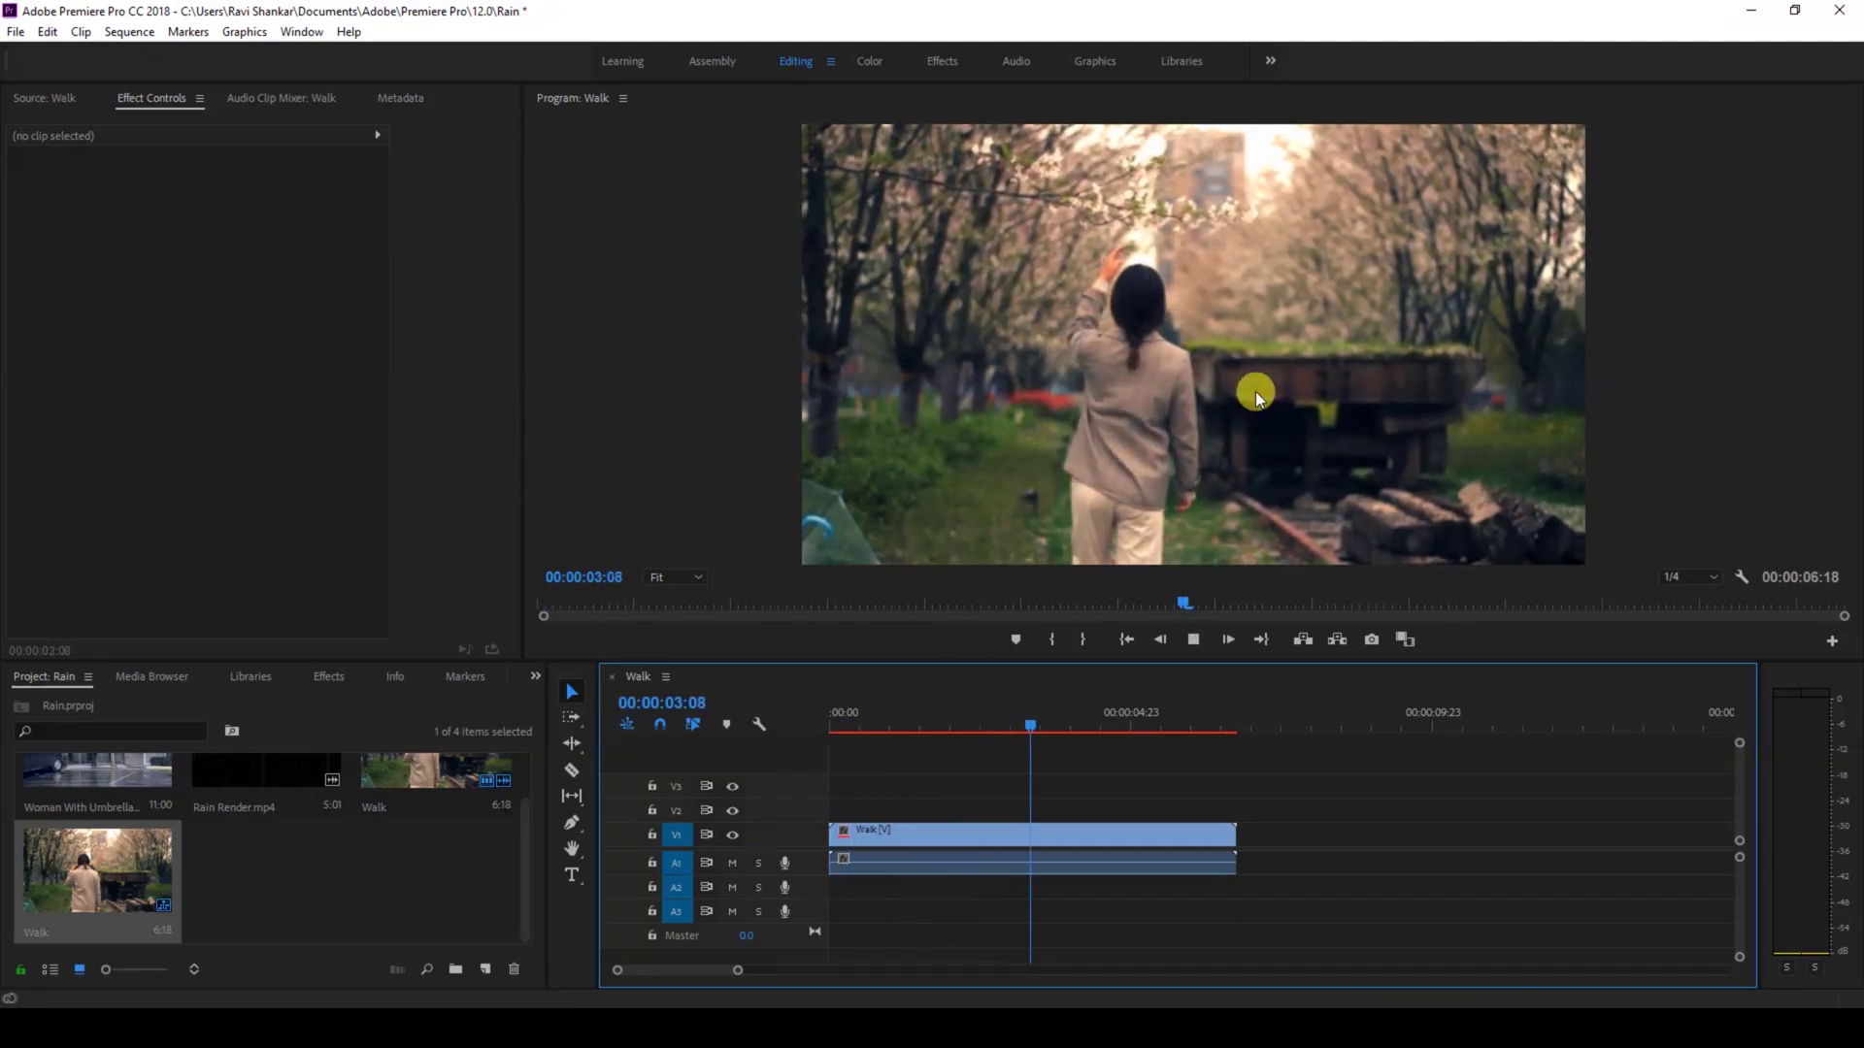
scroll(433, 873, up, 1)
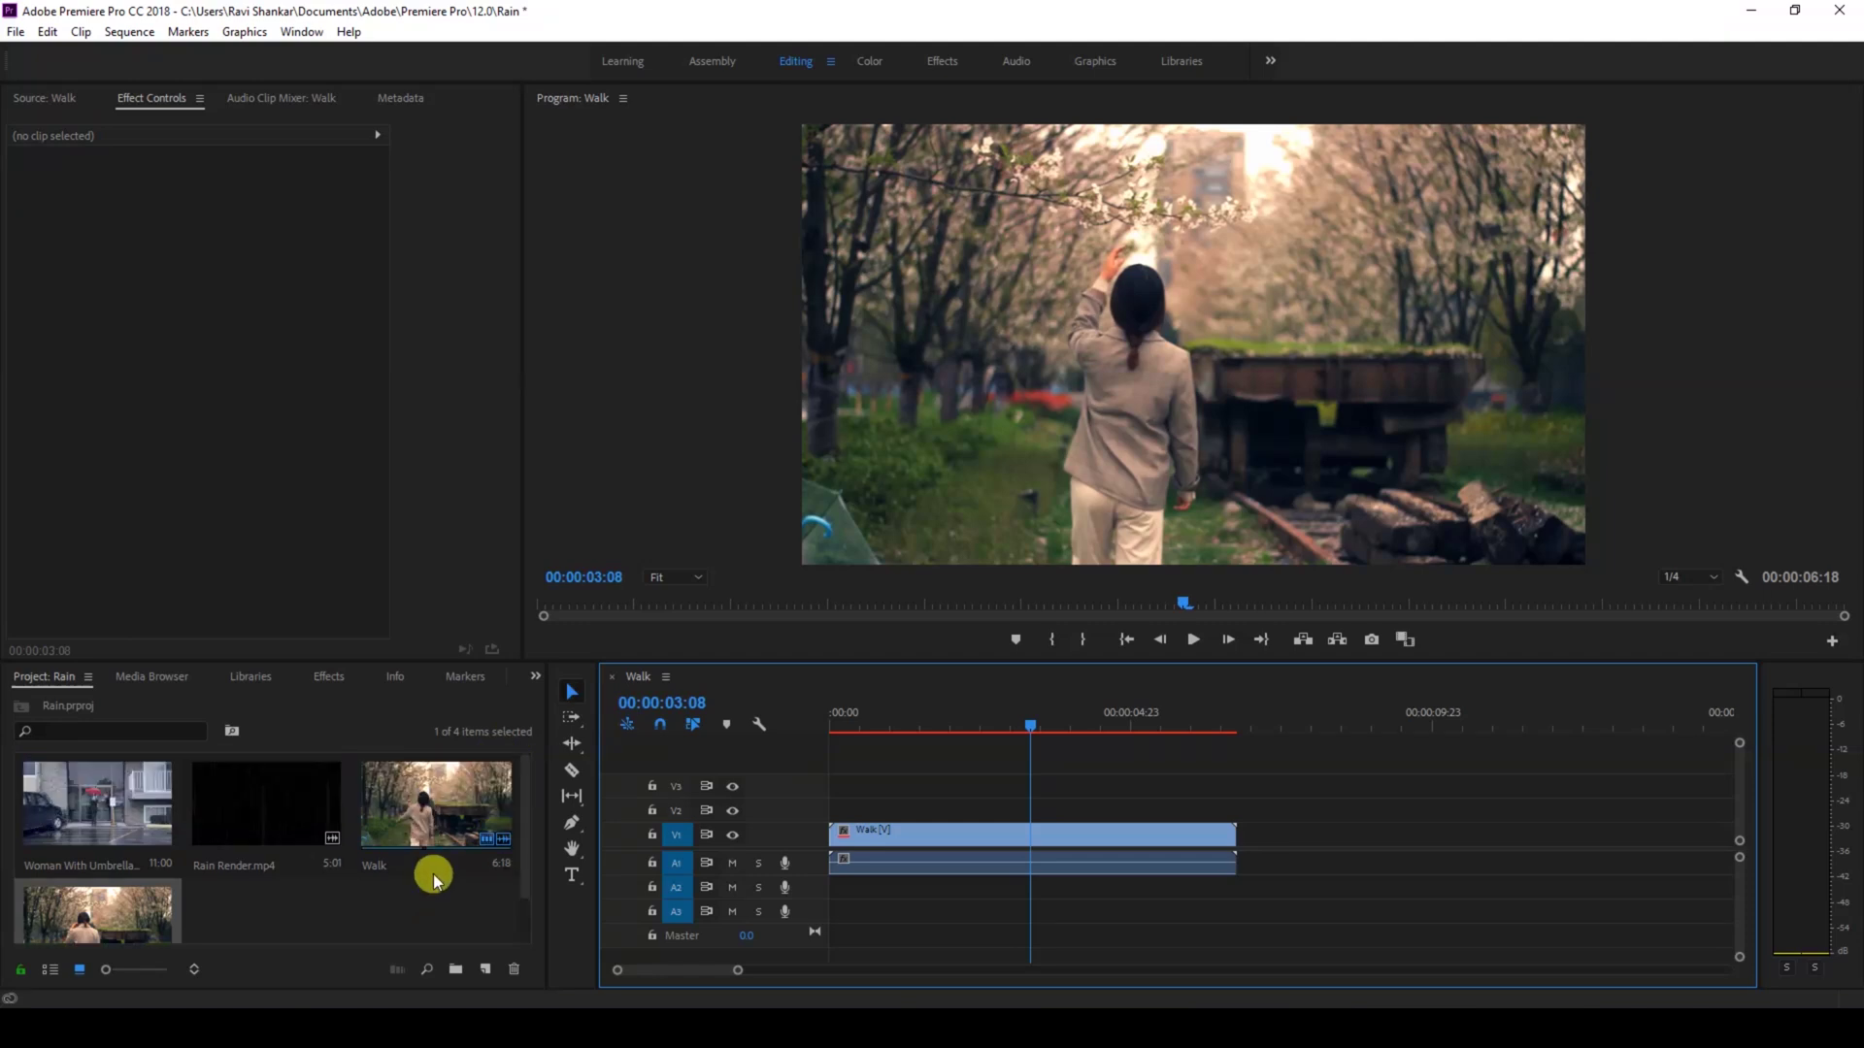
click(252, 812)
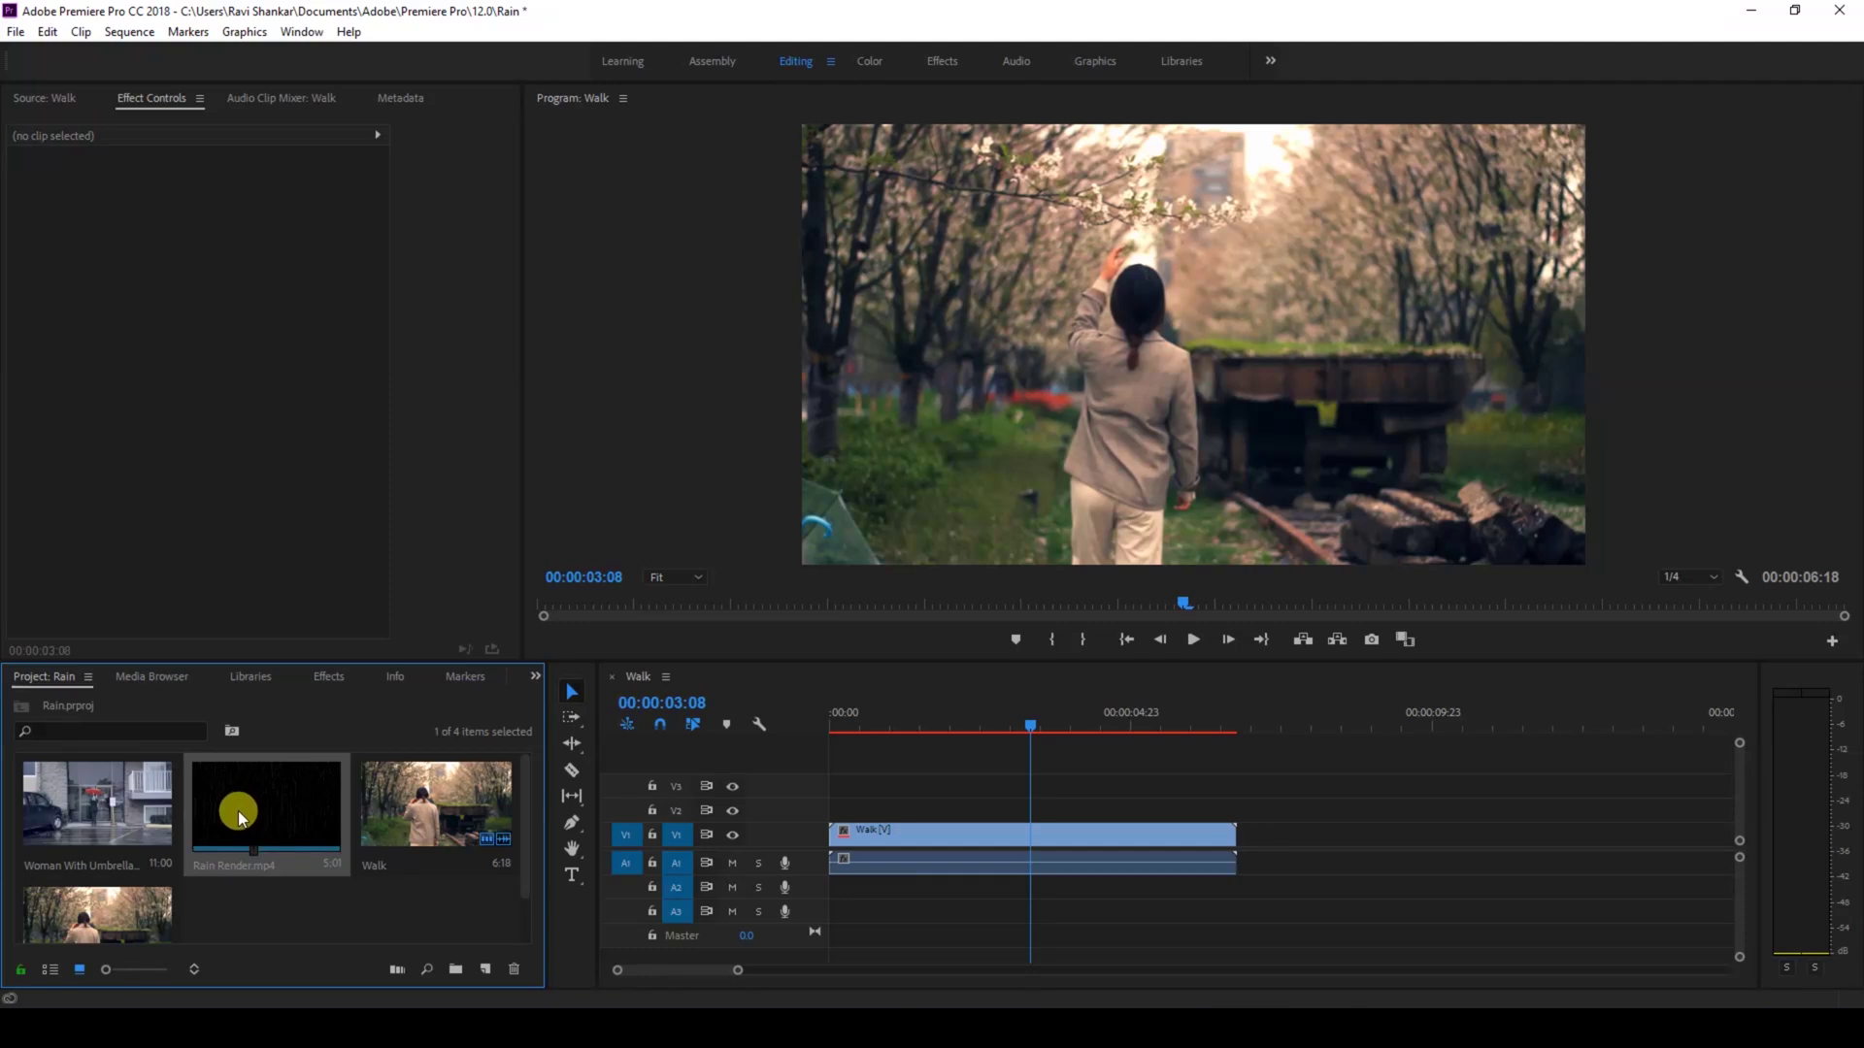
- Place Rain Render.mp4 on V2 above Walk and select it to show its settings
drag(237, 806, 791, 807)
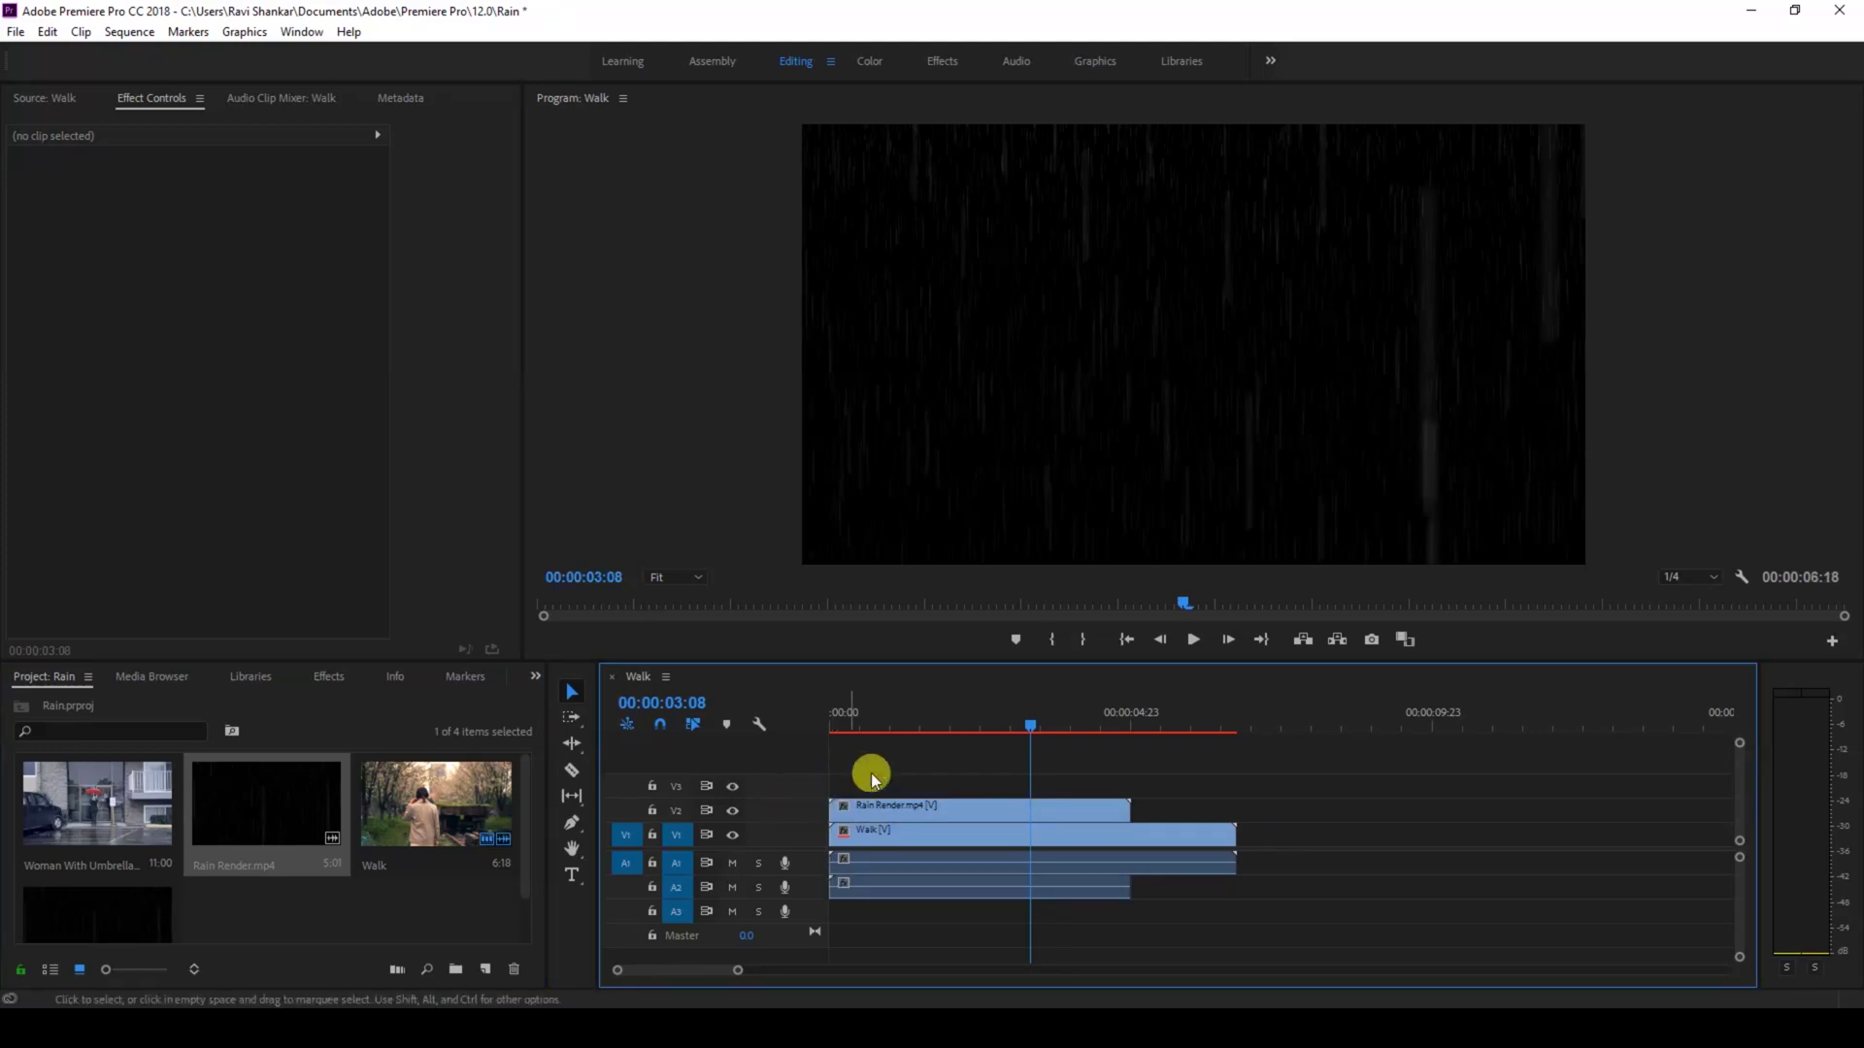
click(828, 729)
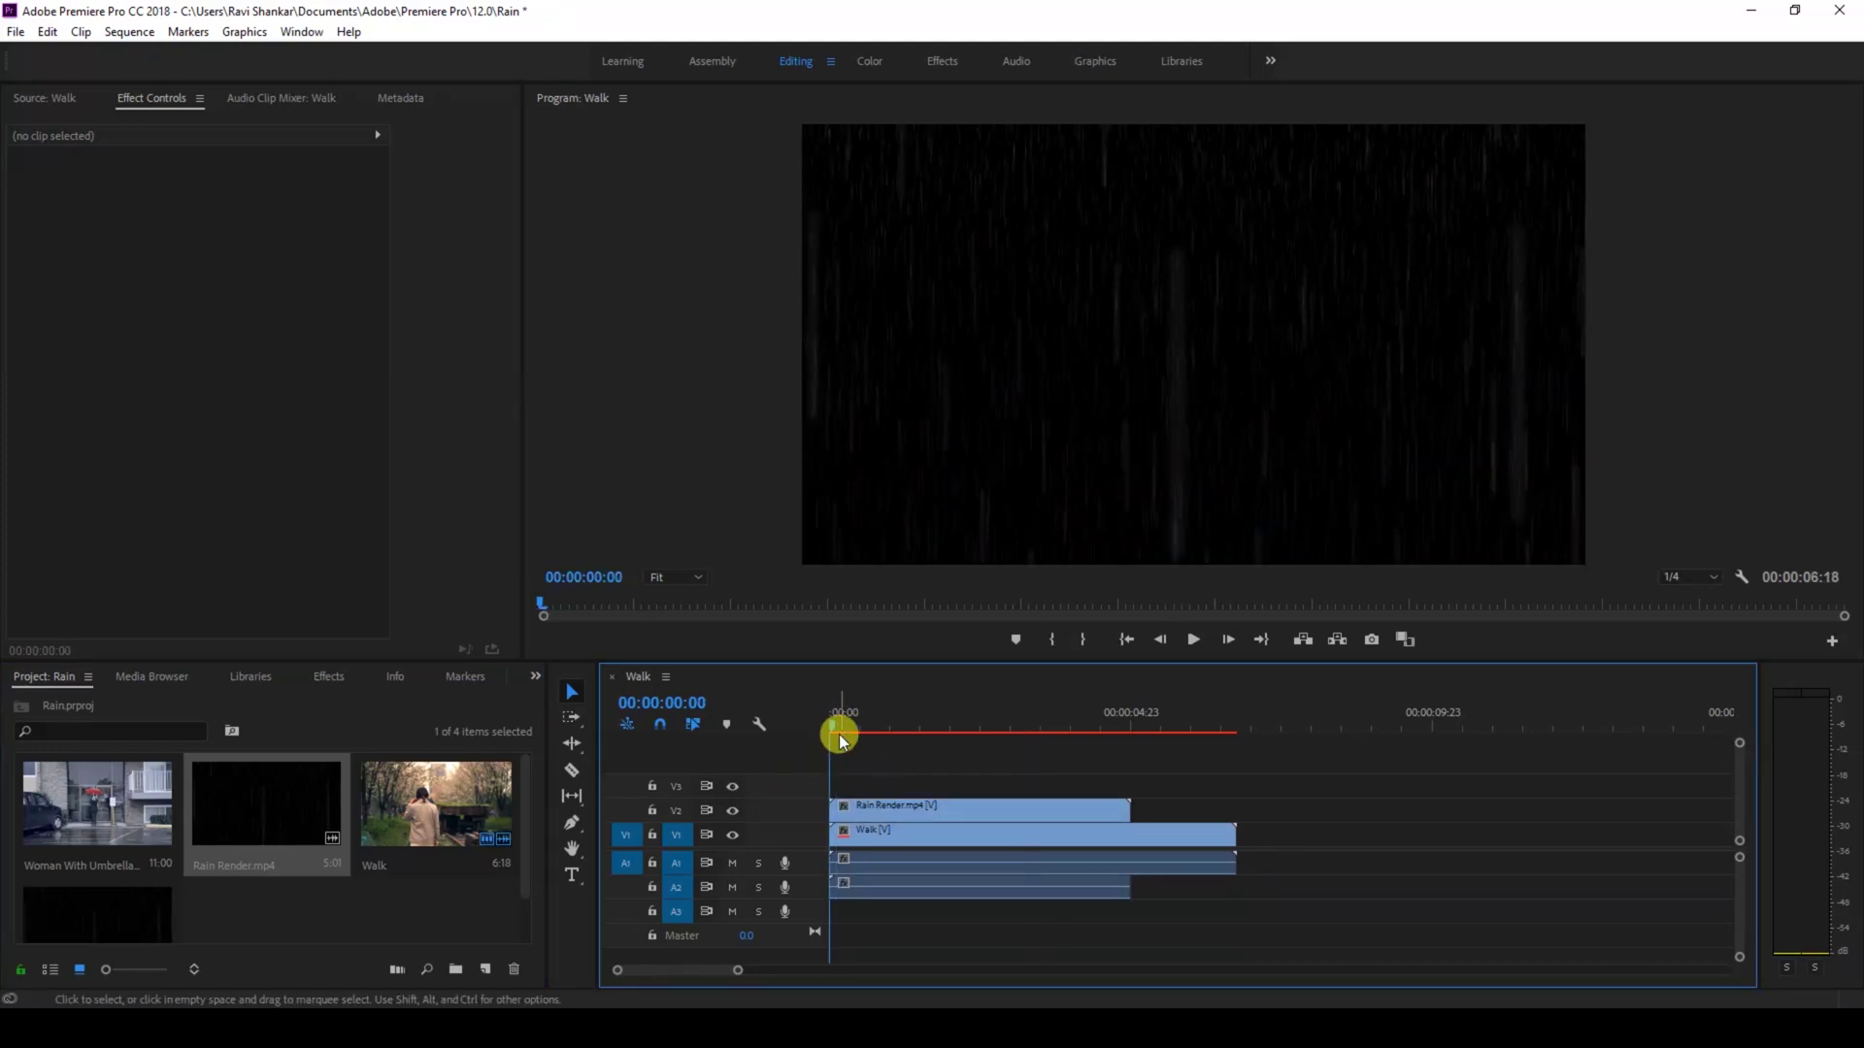
click(853, 802)
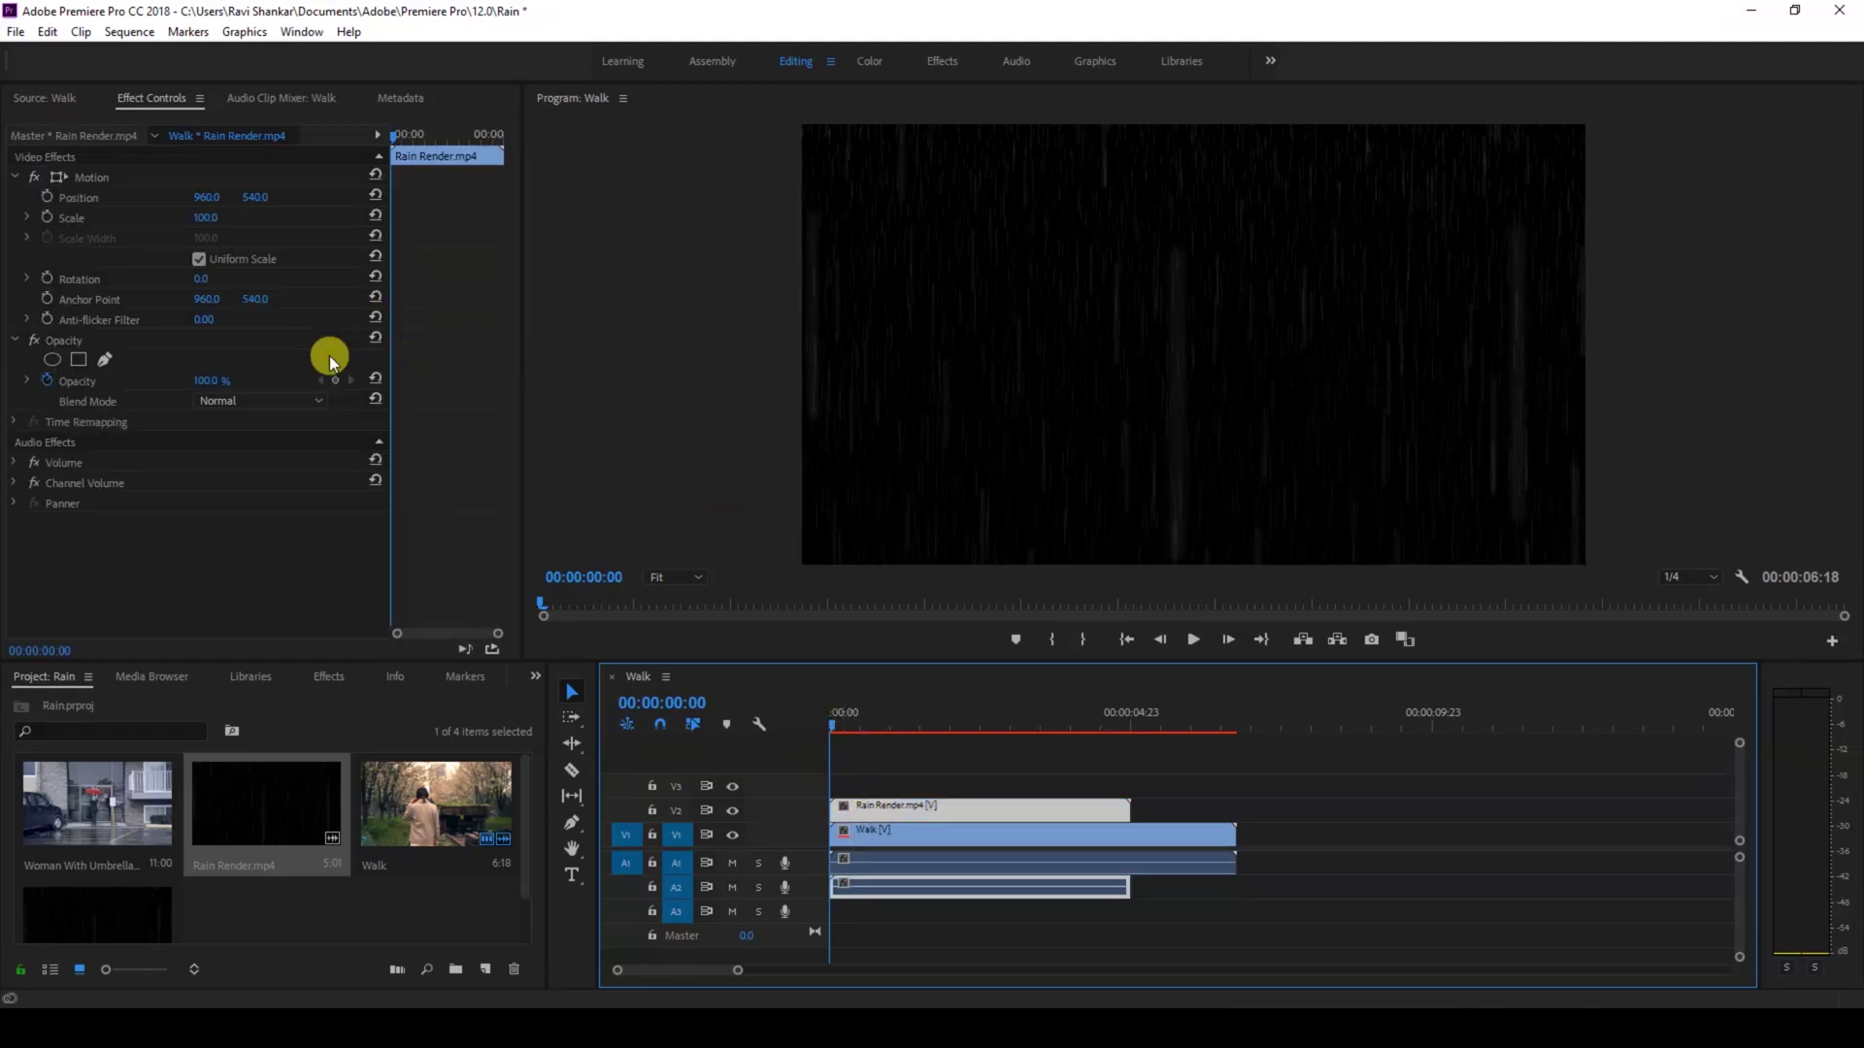
- Give the rain clip Screen blend mode under Opacity and play it back from the start
click(254, 403)
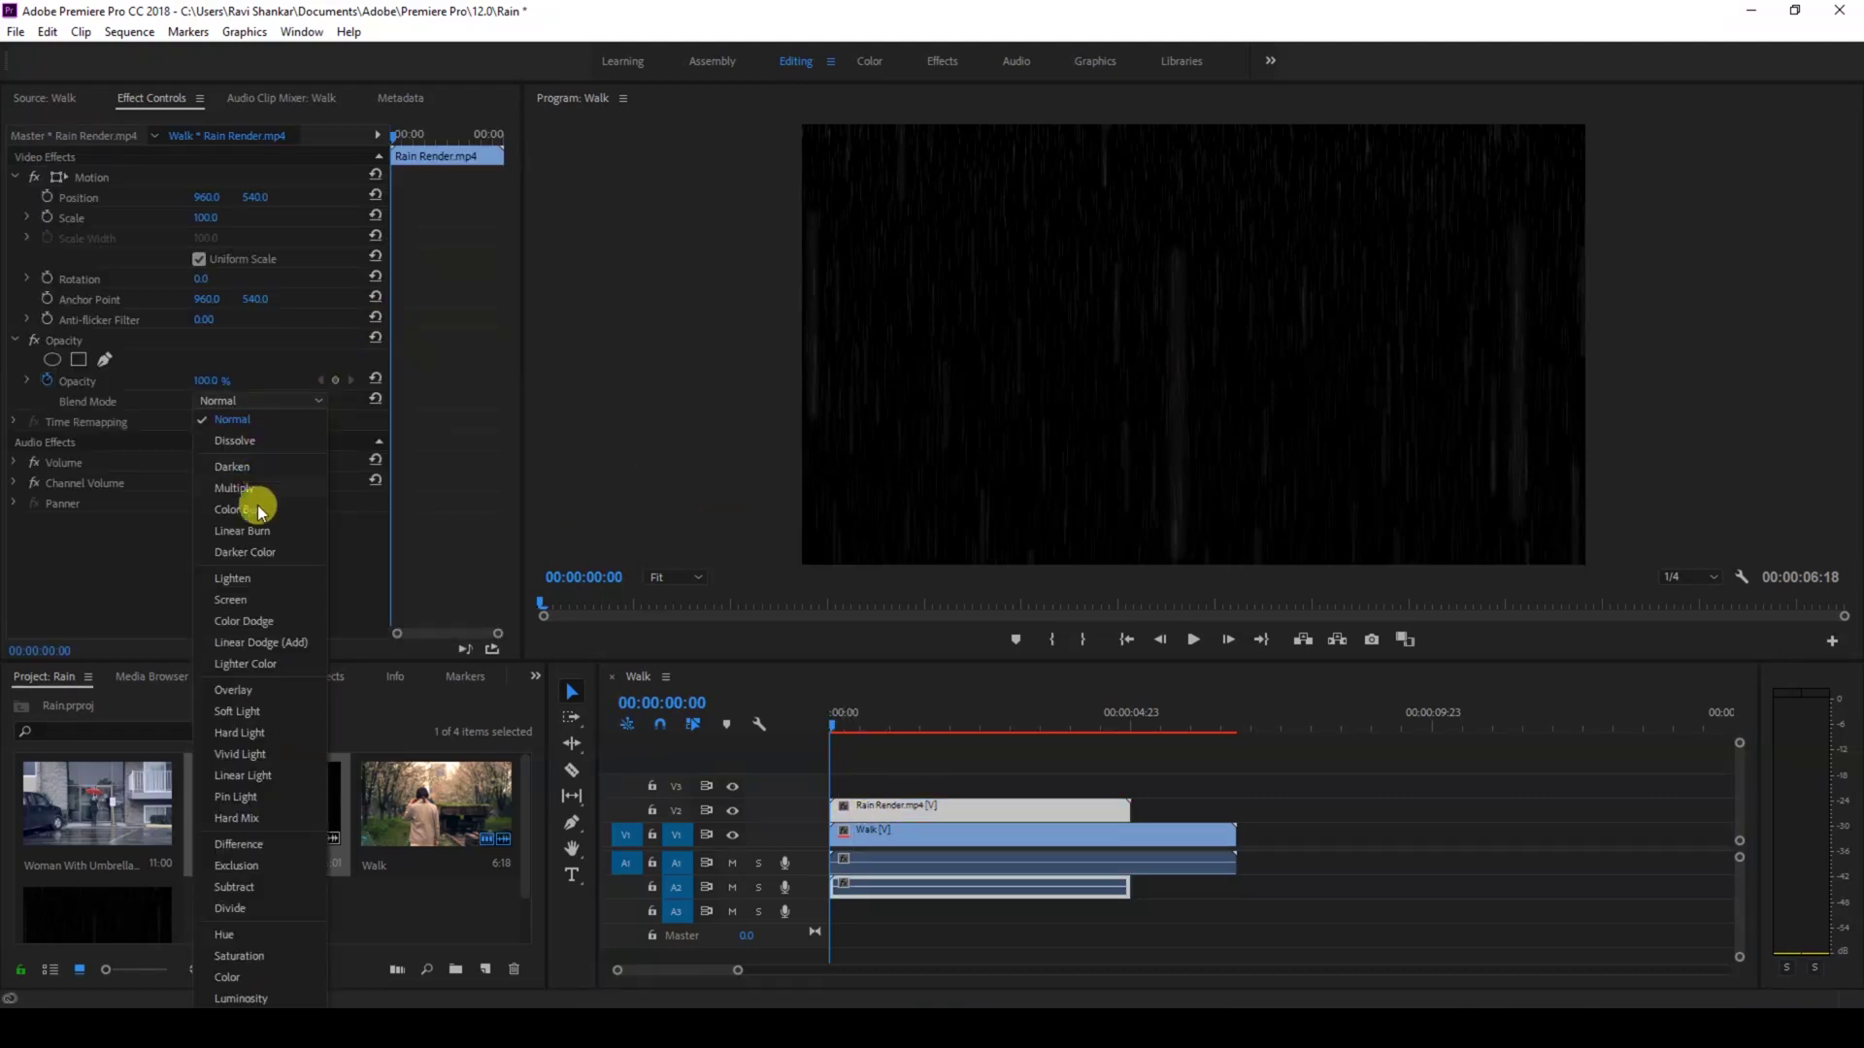
click(242, 597)
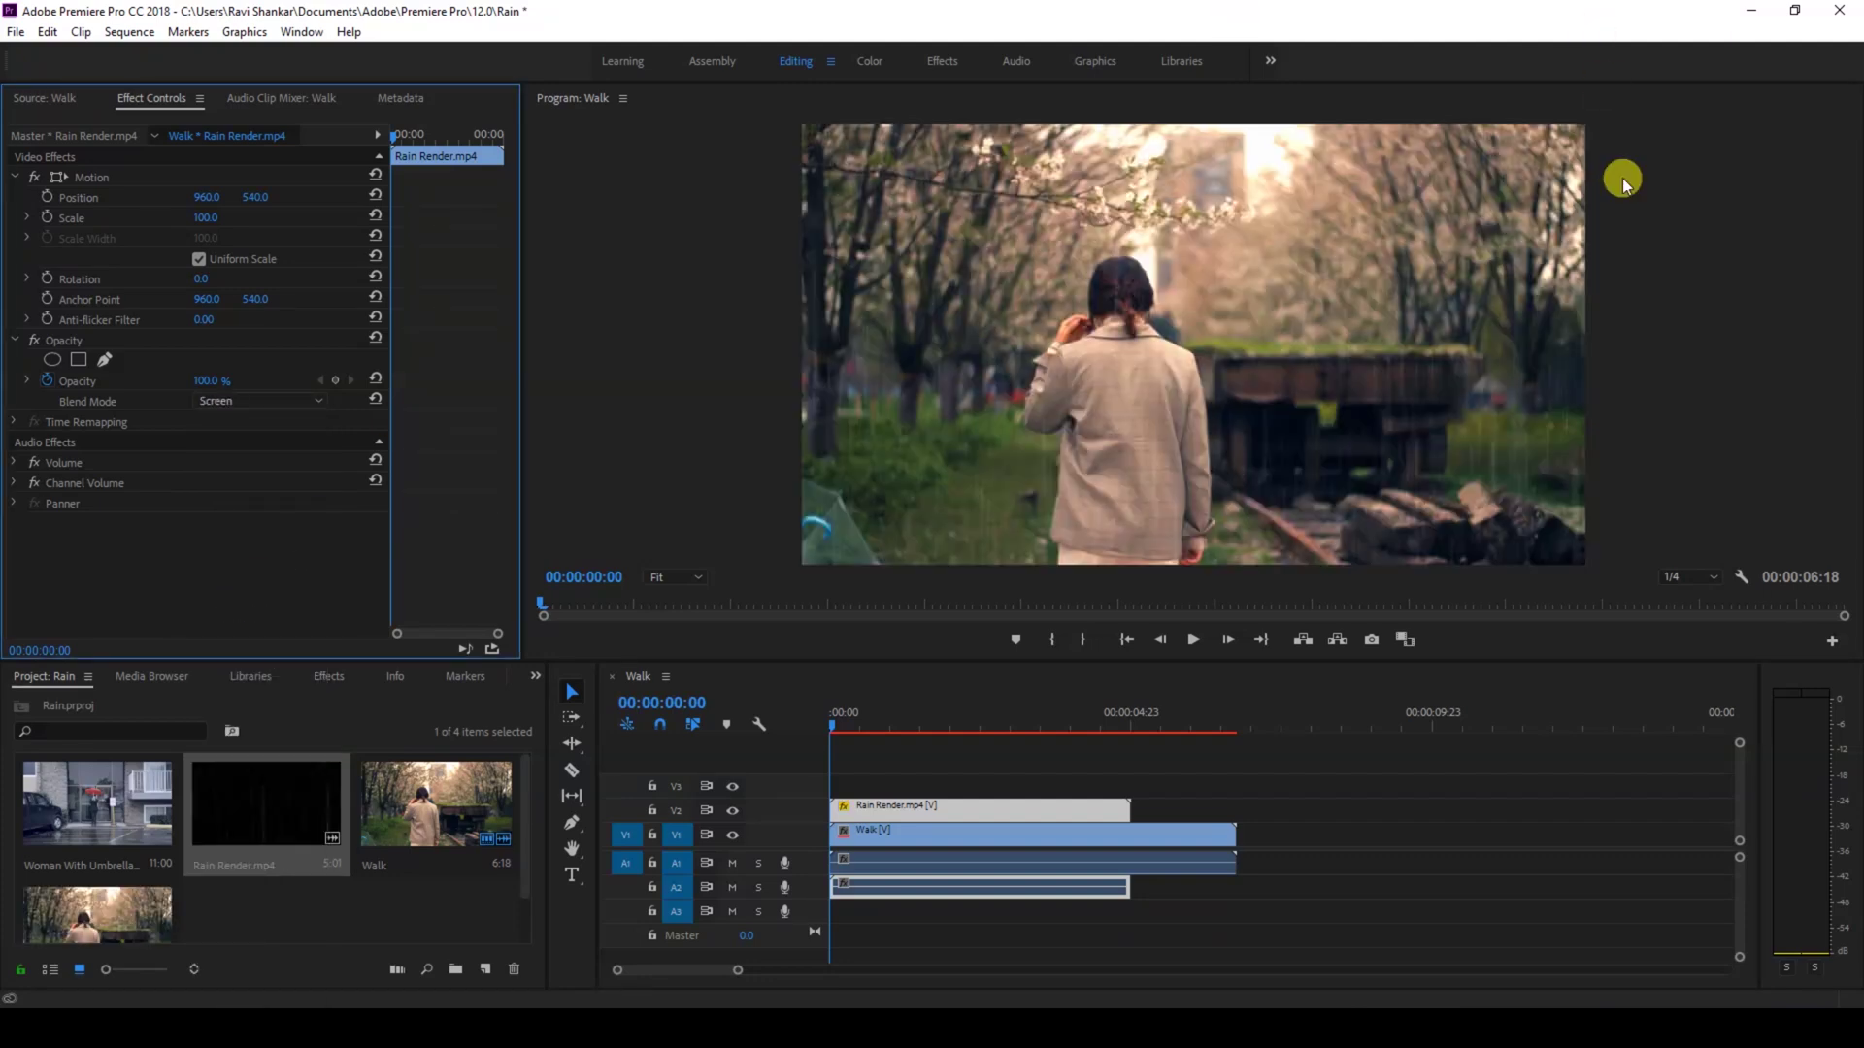
key(space)
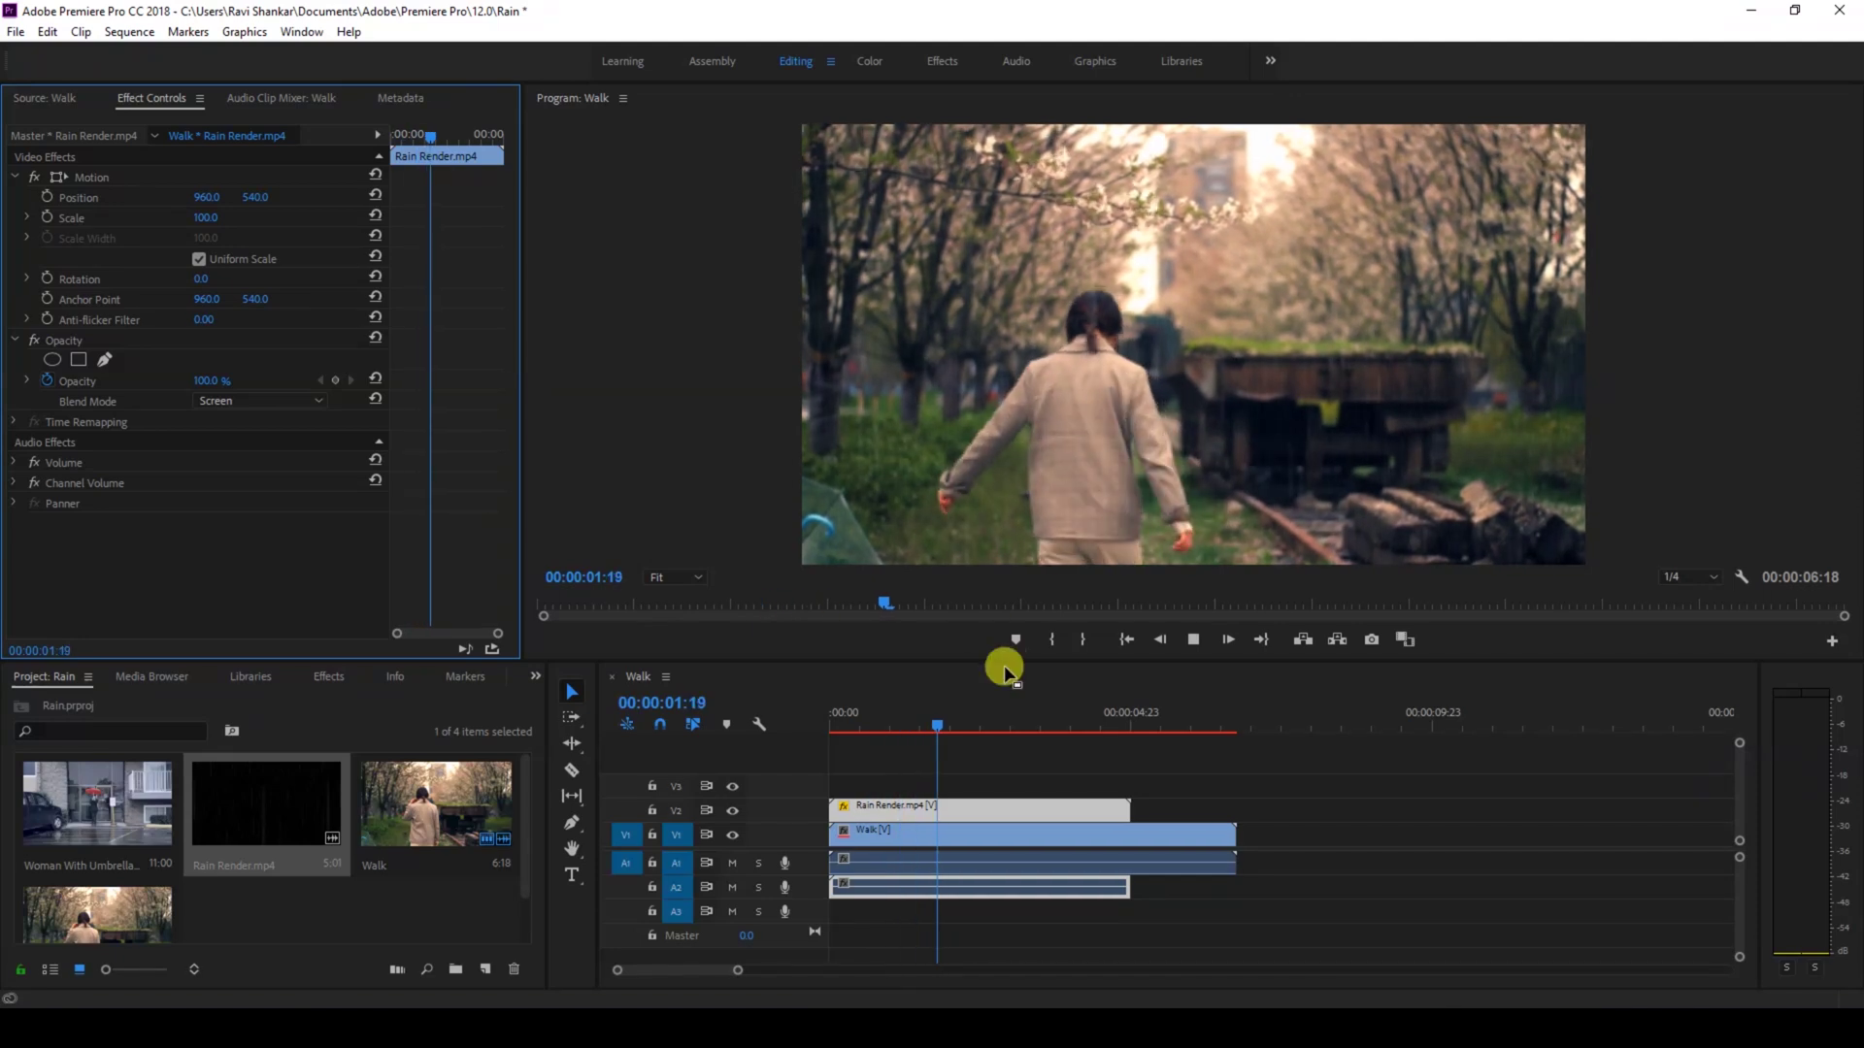
click(836, 721)
key(space)
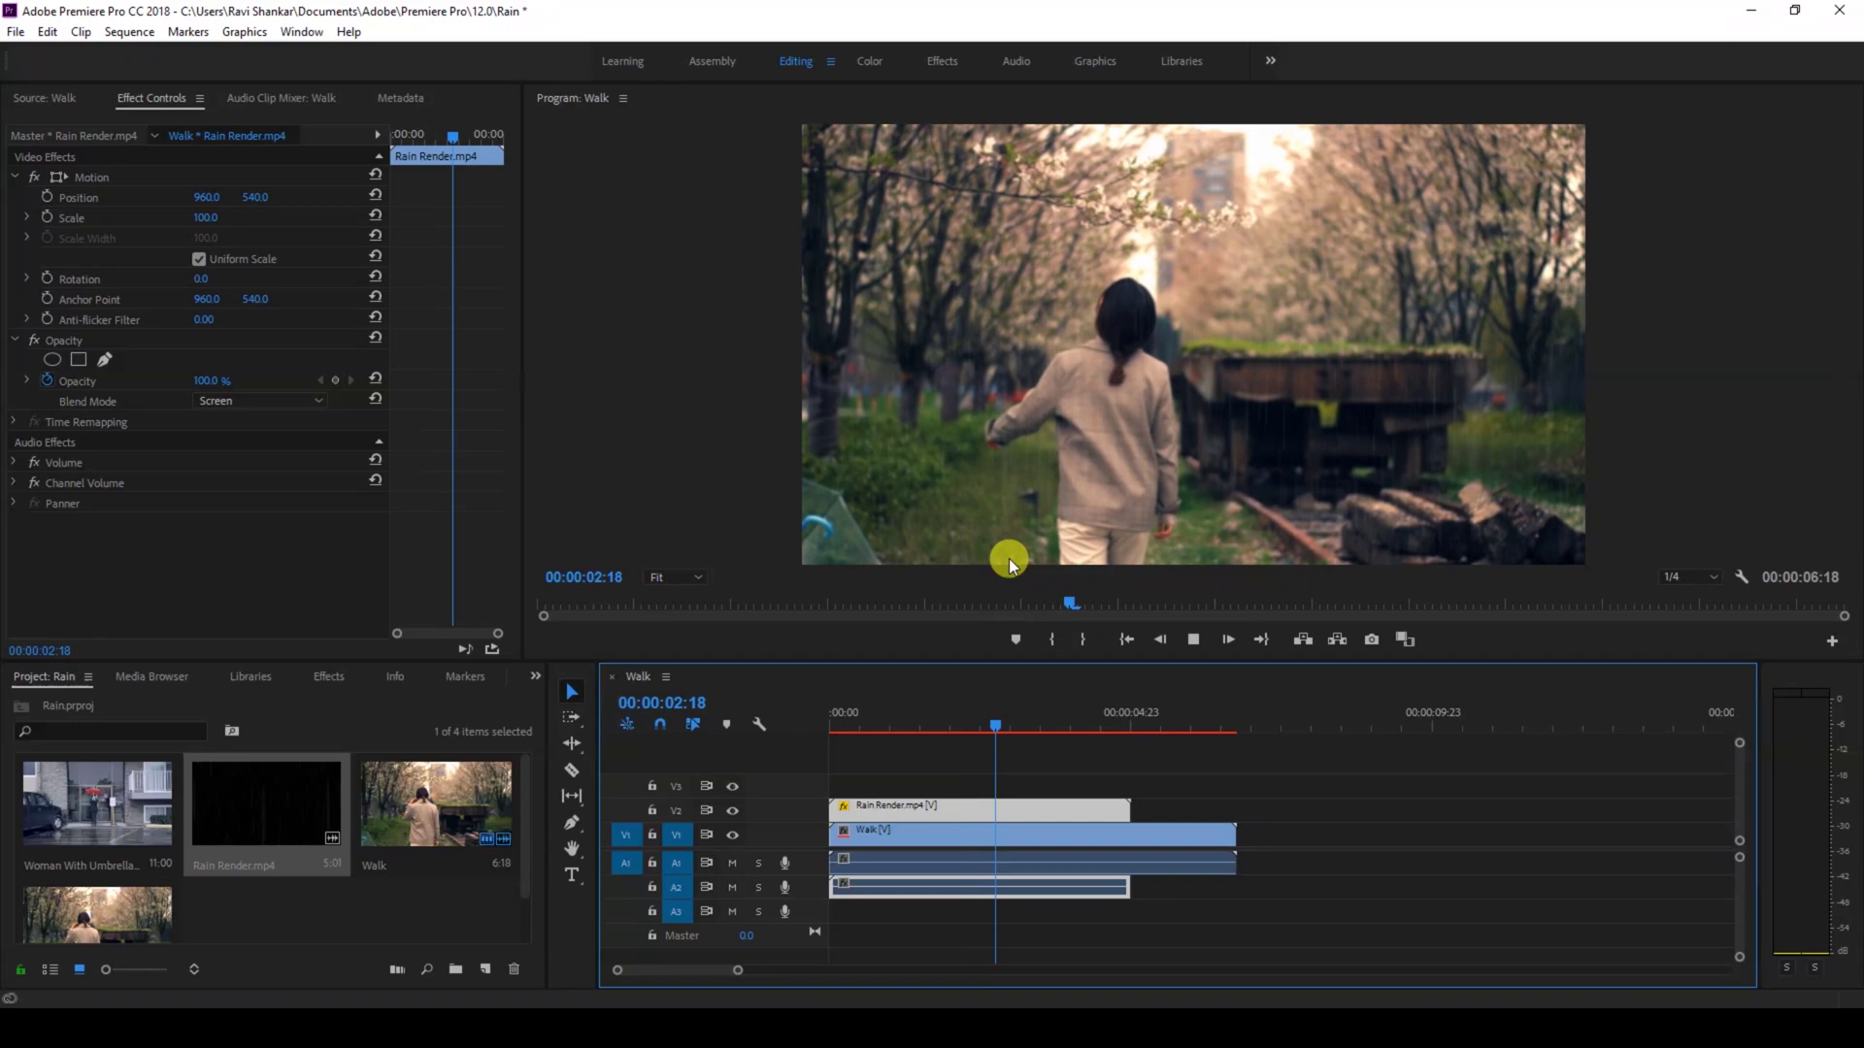
key(space)
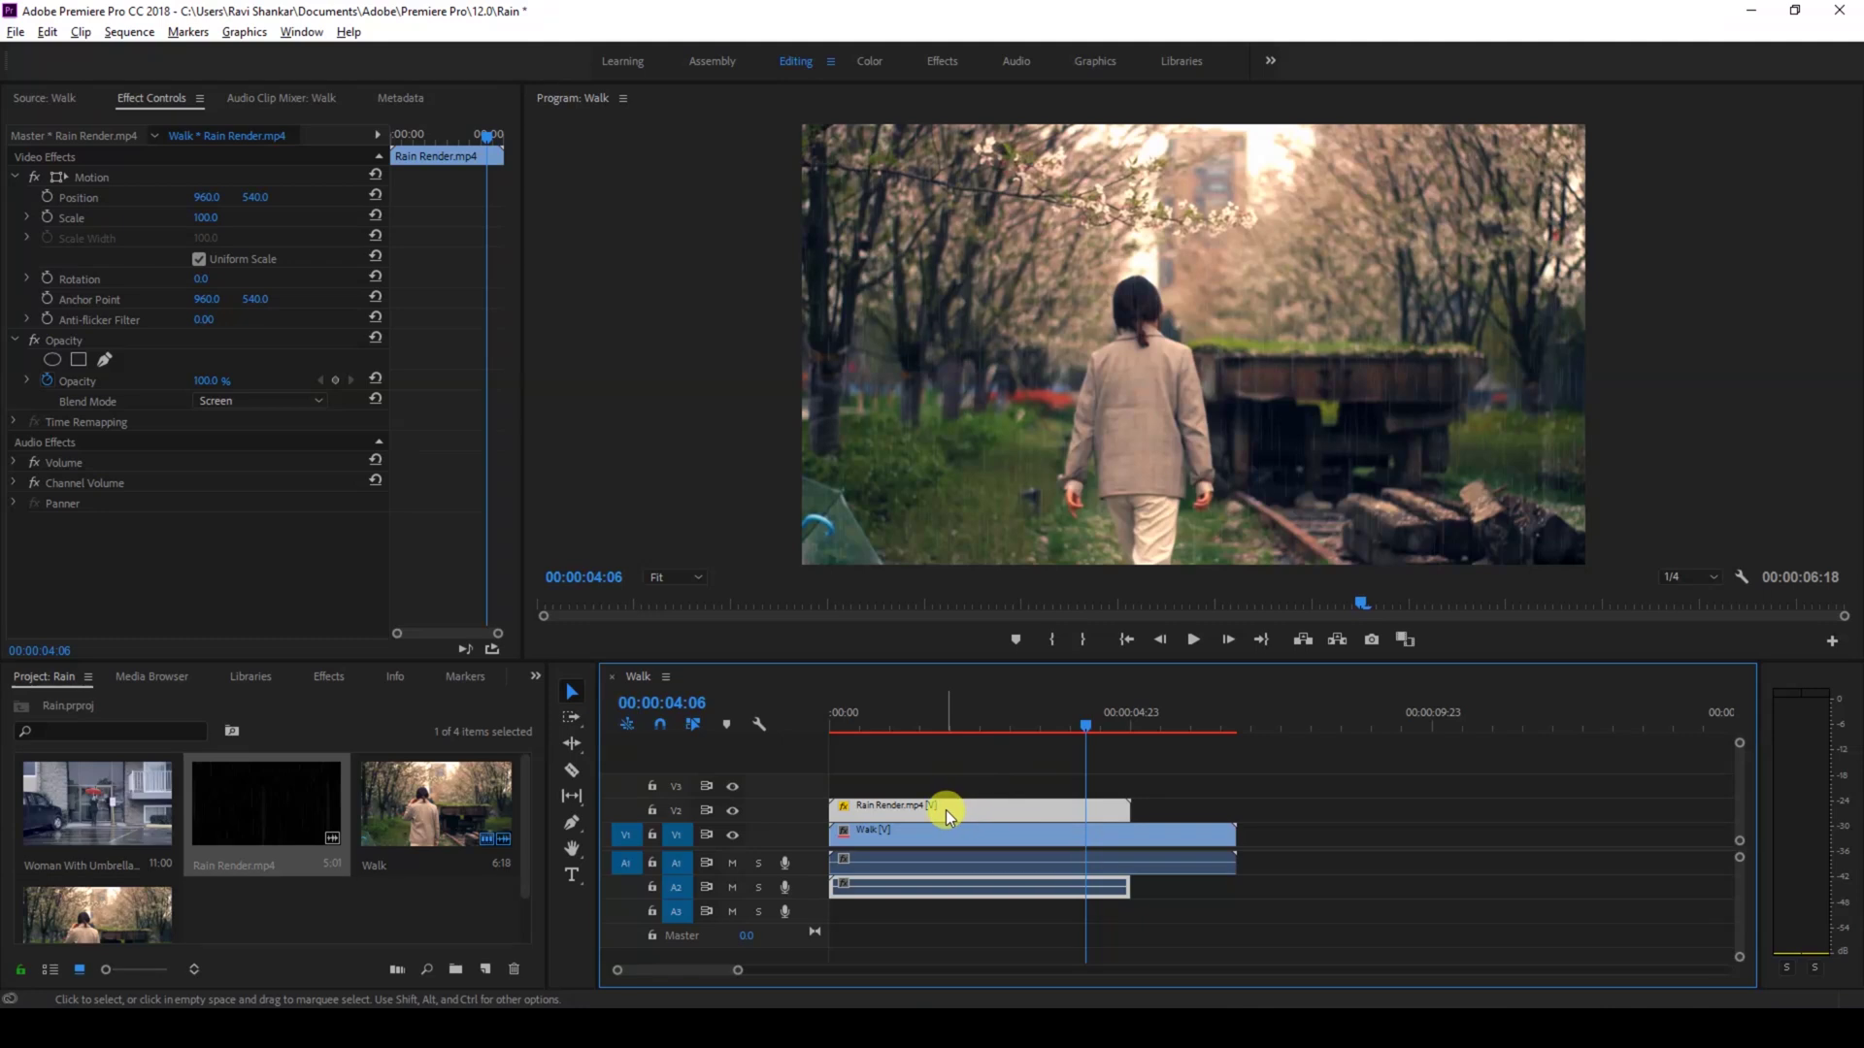
- Alt-drag a copy of Rain Render.mp4 right after the original on V2, then play and scrub to check
drag(884, 819, 1183, 810)
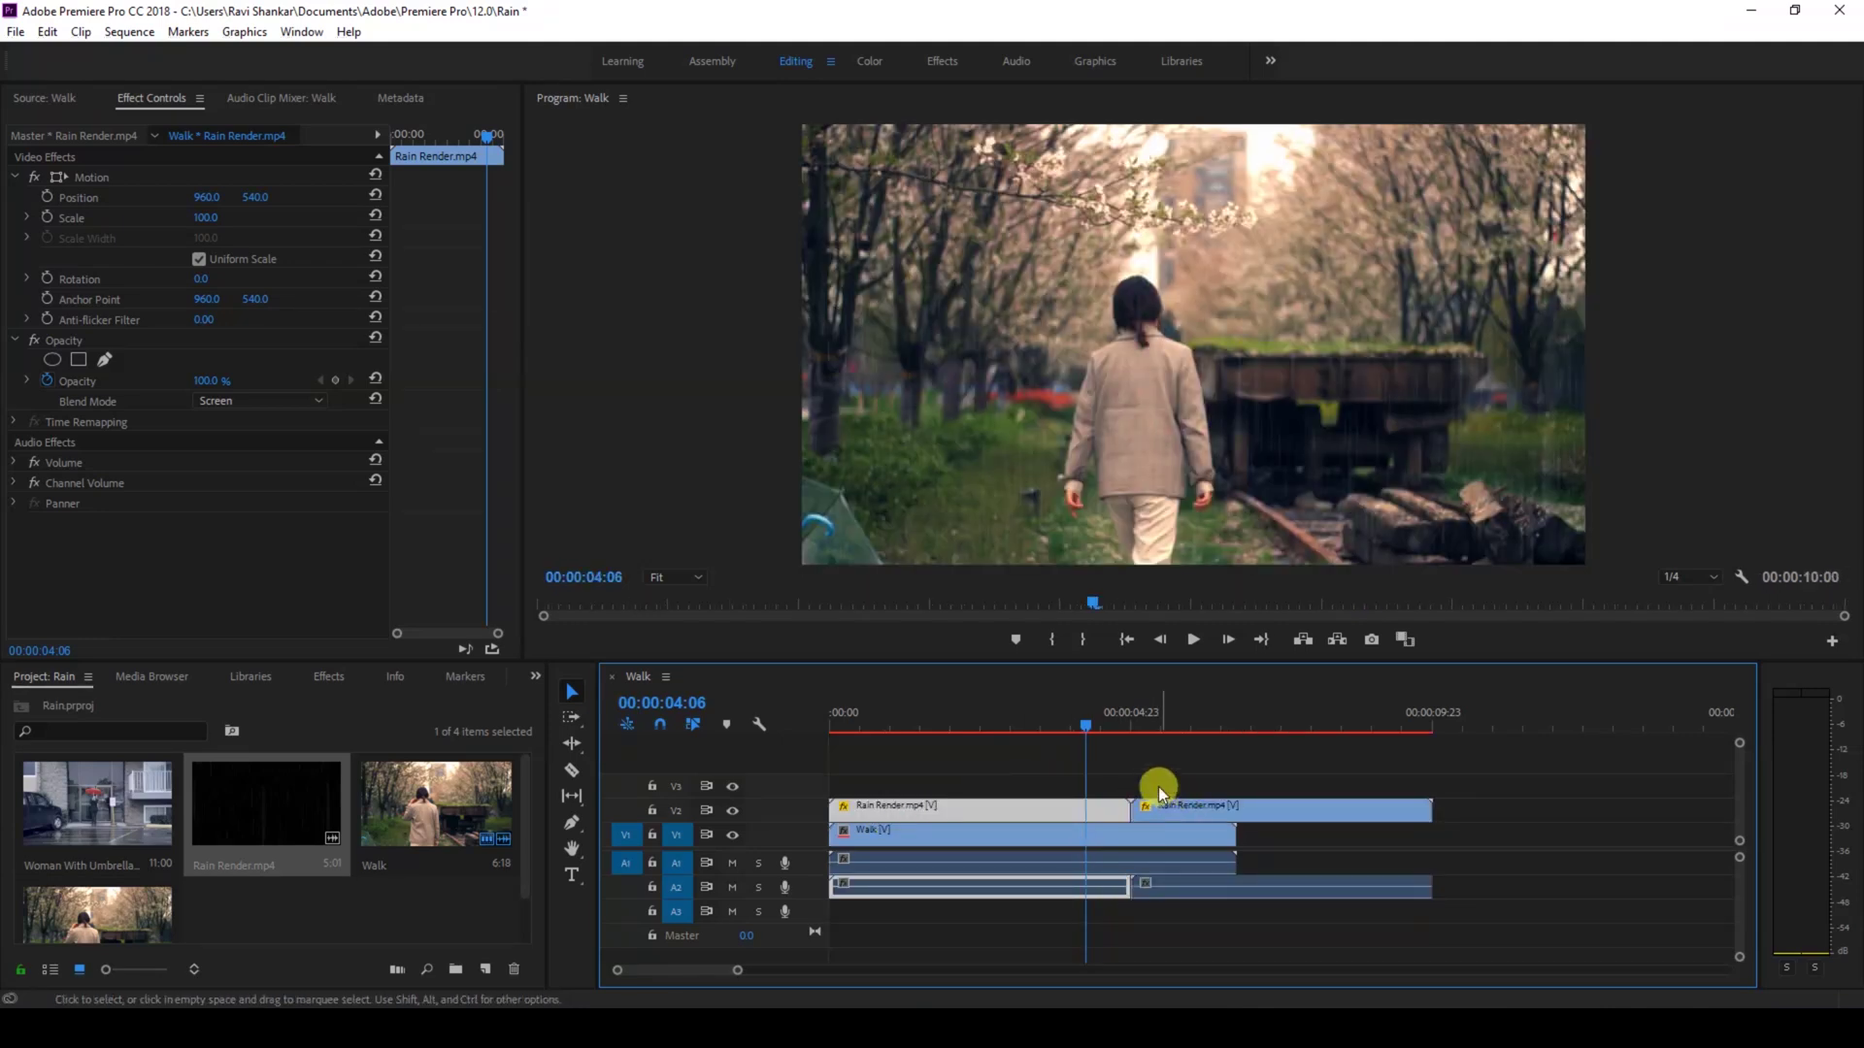
key(space)
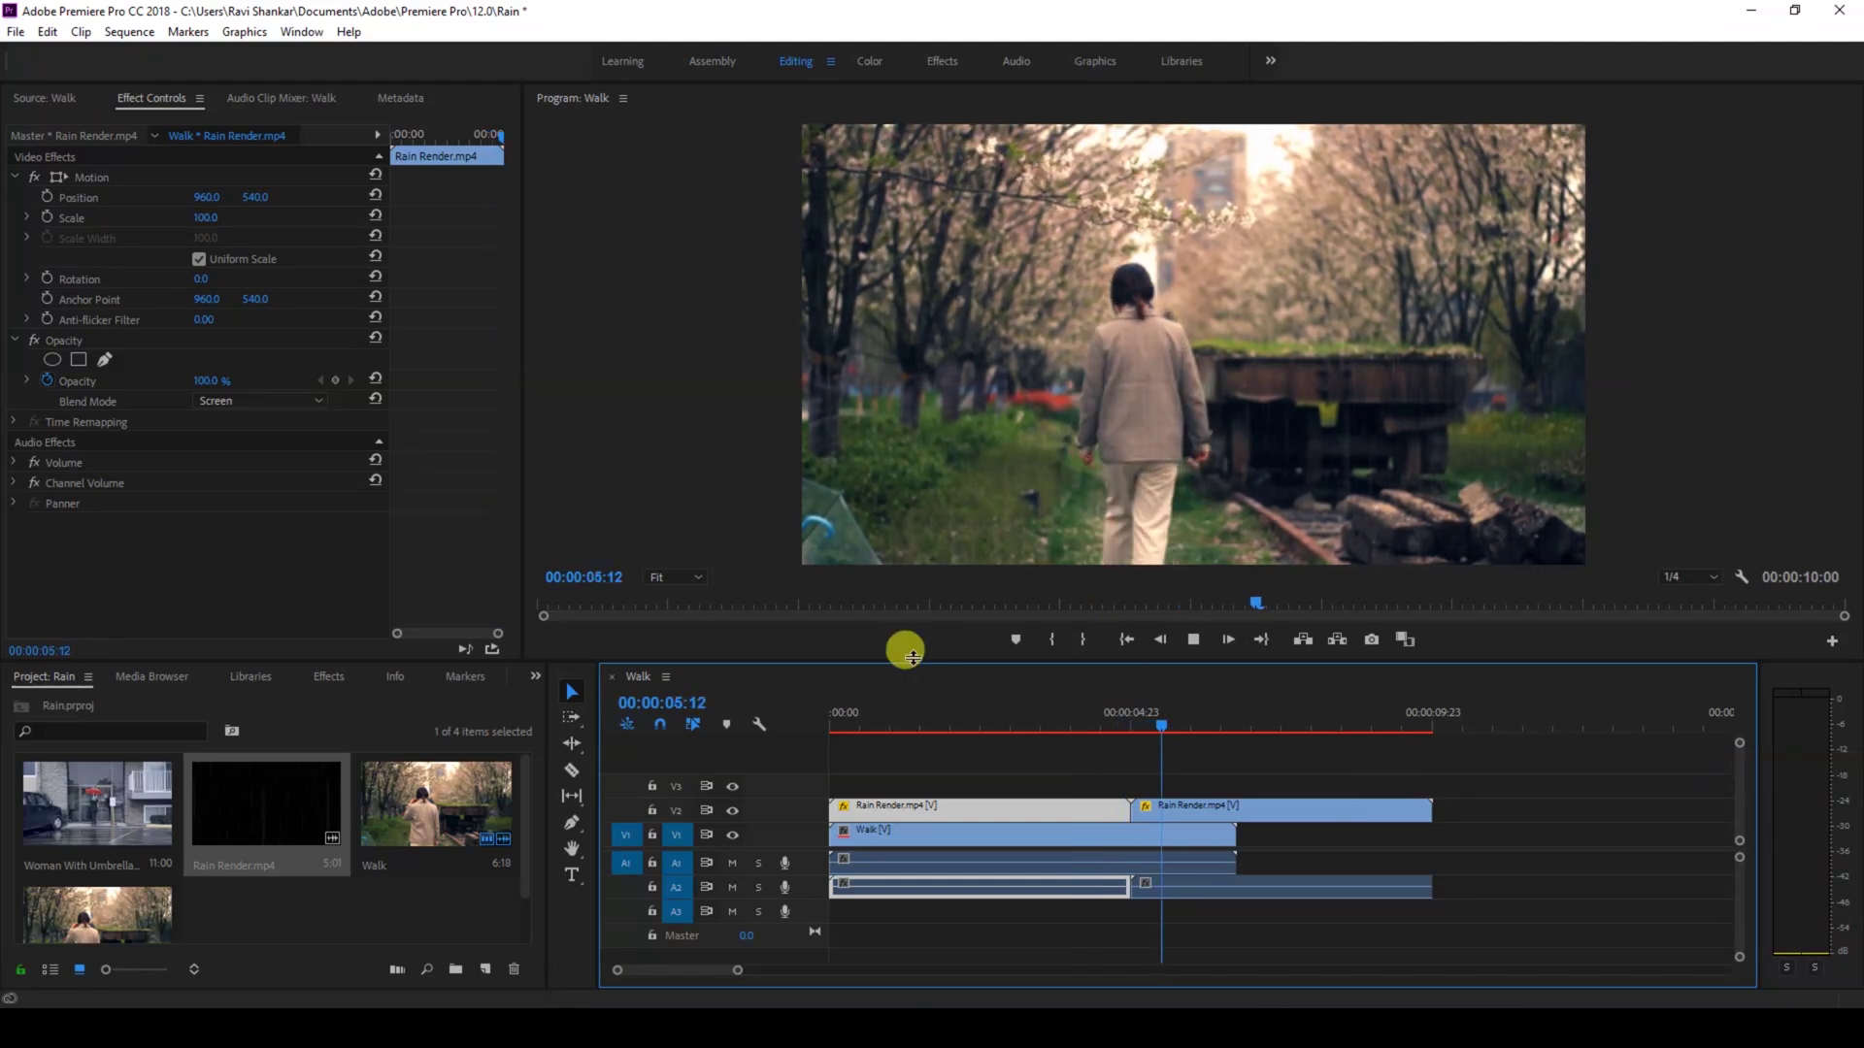
click(1105, 718)
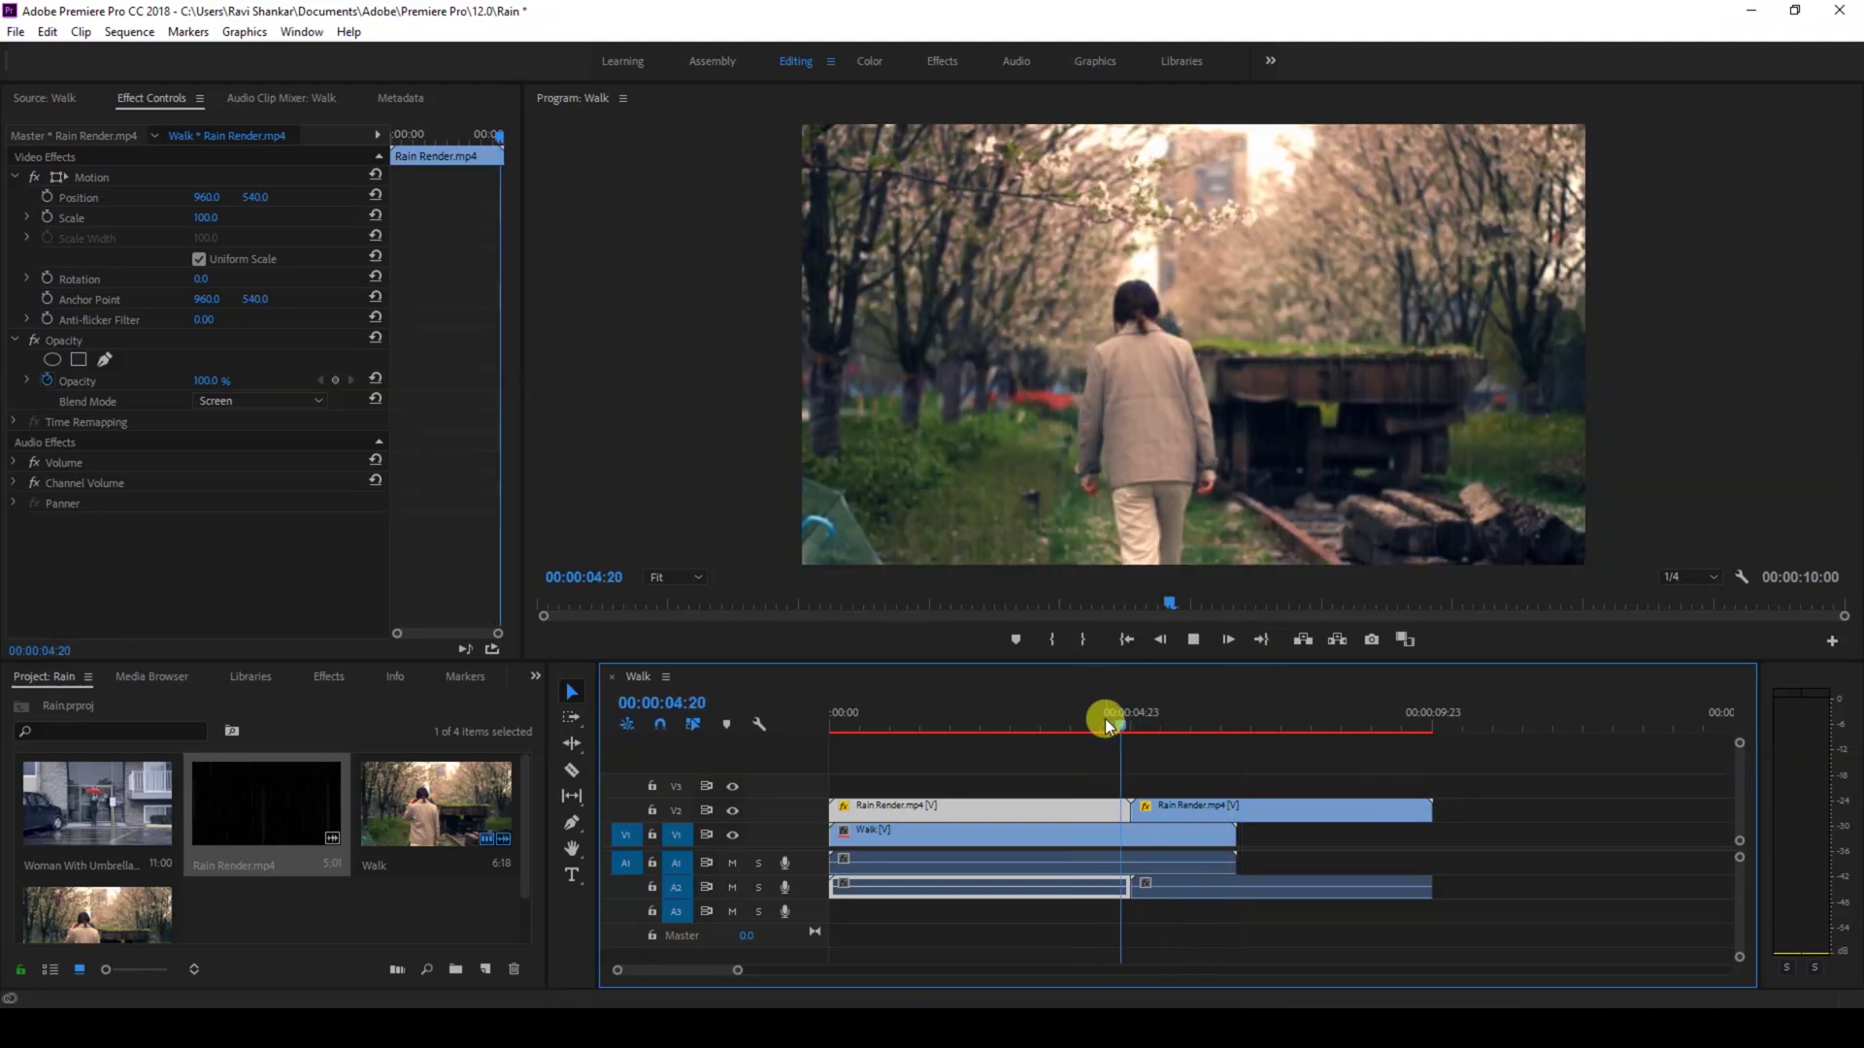
drag(1187, 724, 1066, 772)
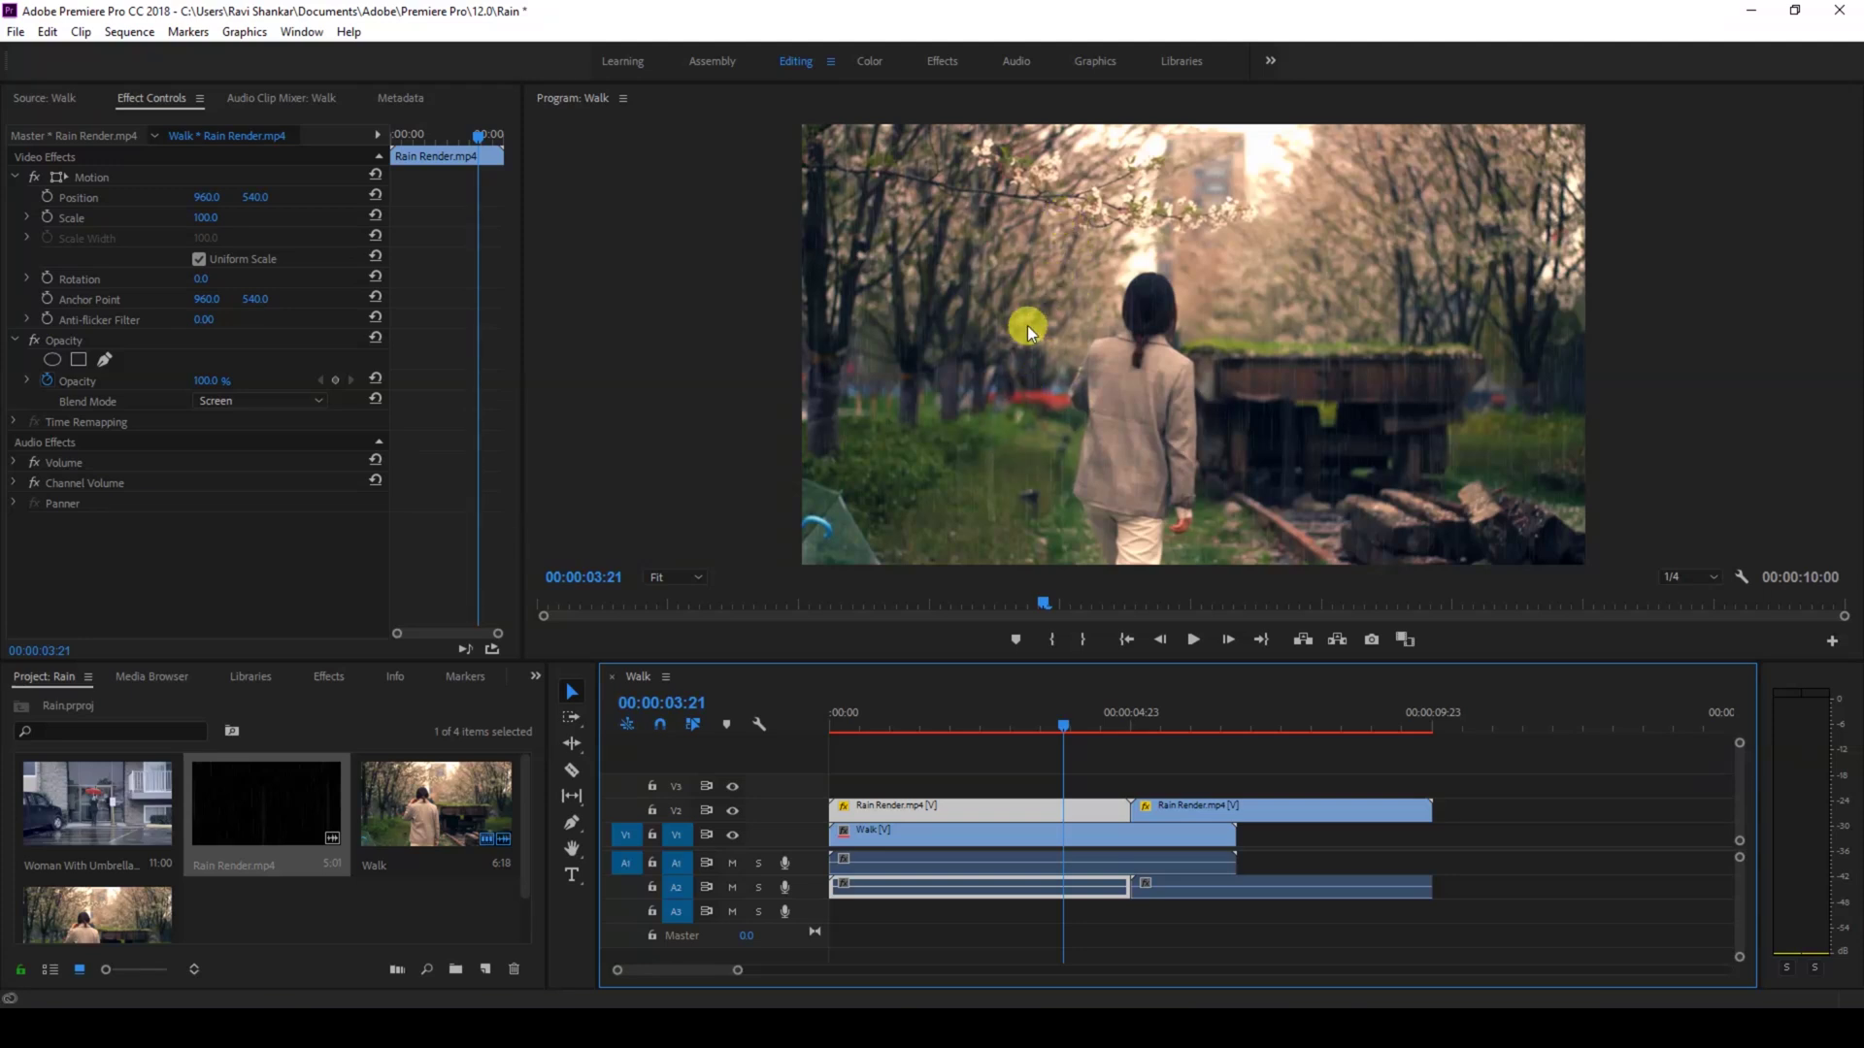
- Deselect the rain clips and preview the rain over Walk from 01:21
click(1057, 734)
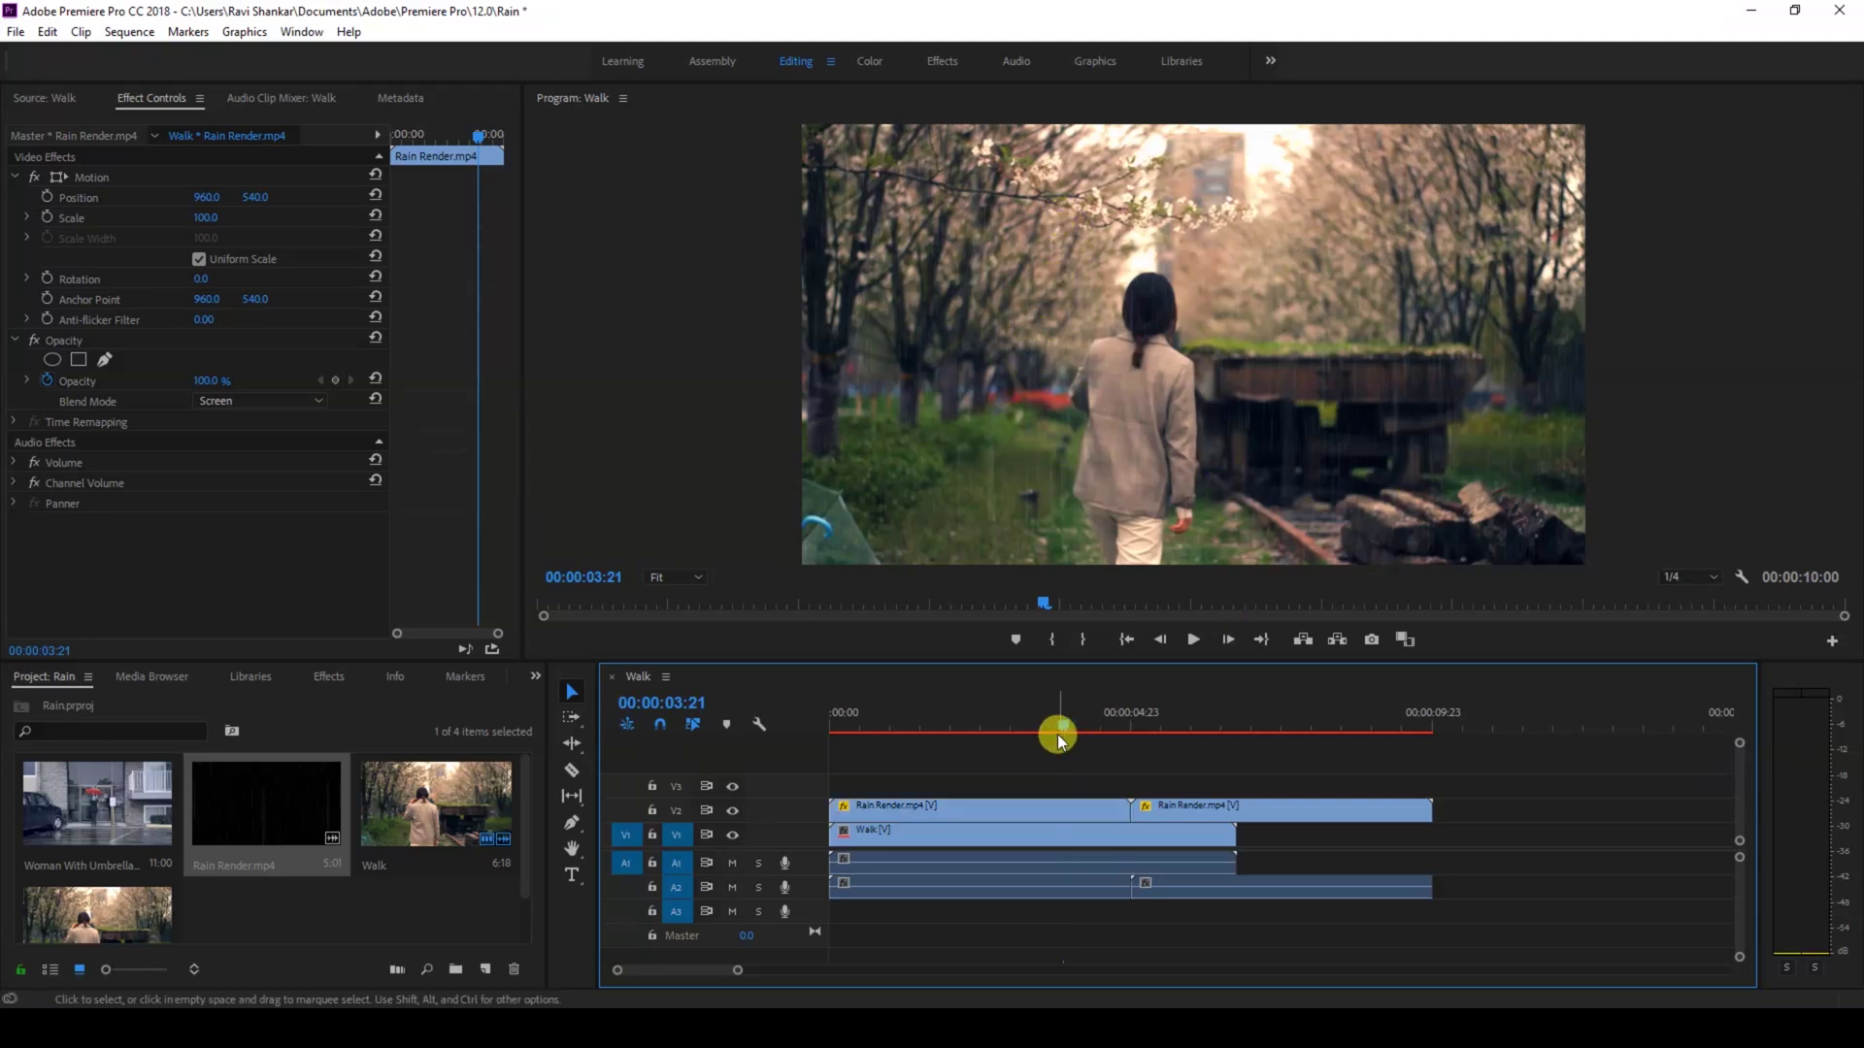
click(946, 720)
key(space)
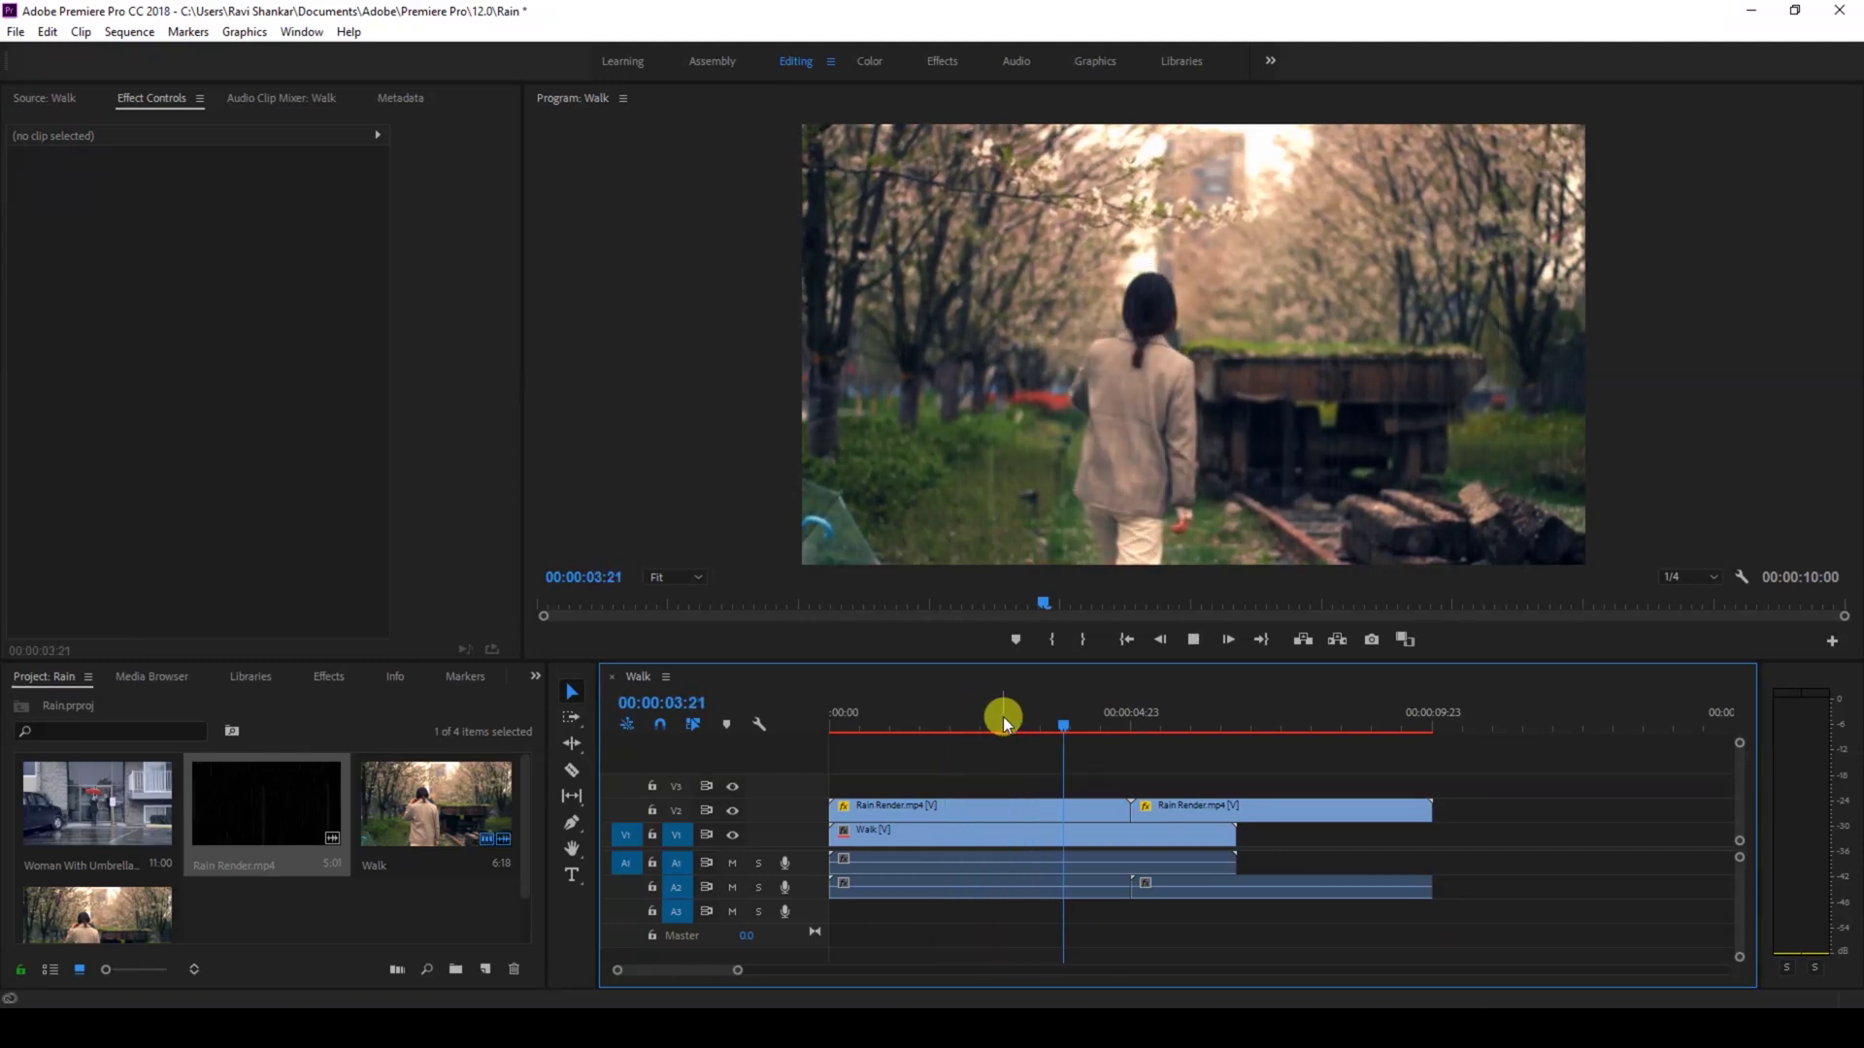
key(space)
- Replace the Walk clip on V1 with Woman With Umbrella Walking beneath the rain
click(922, 837)
key(Delete)
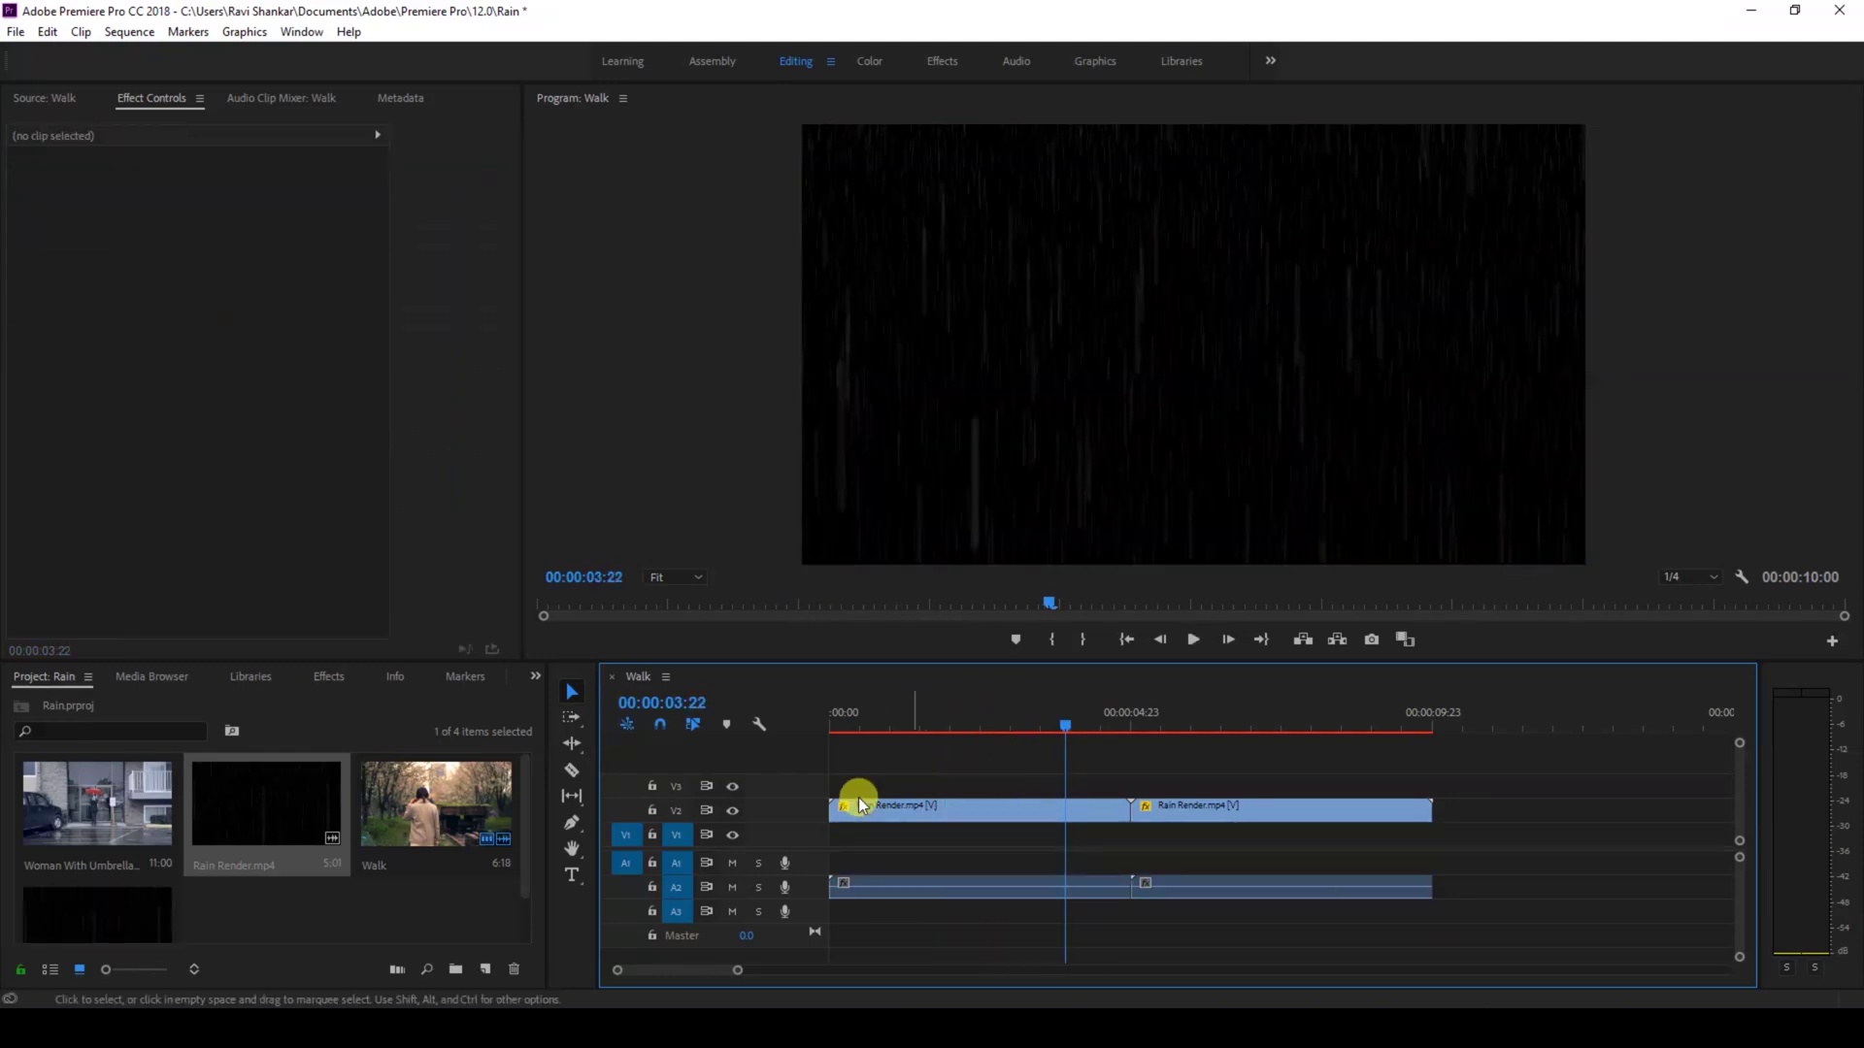
drag(121, 814, 823, 858)
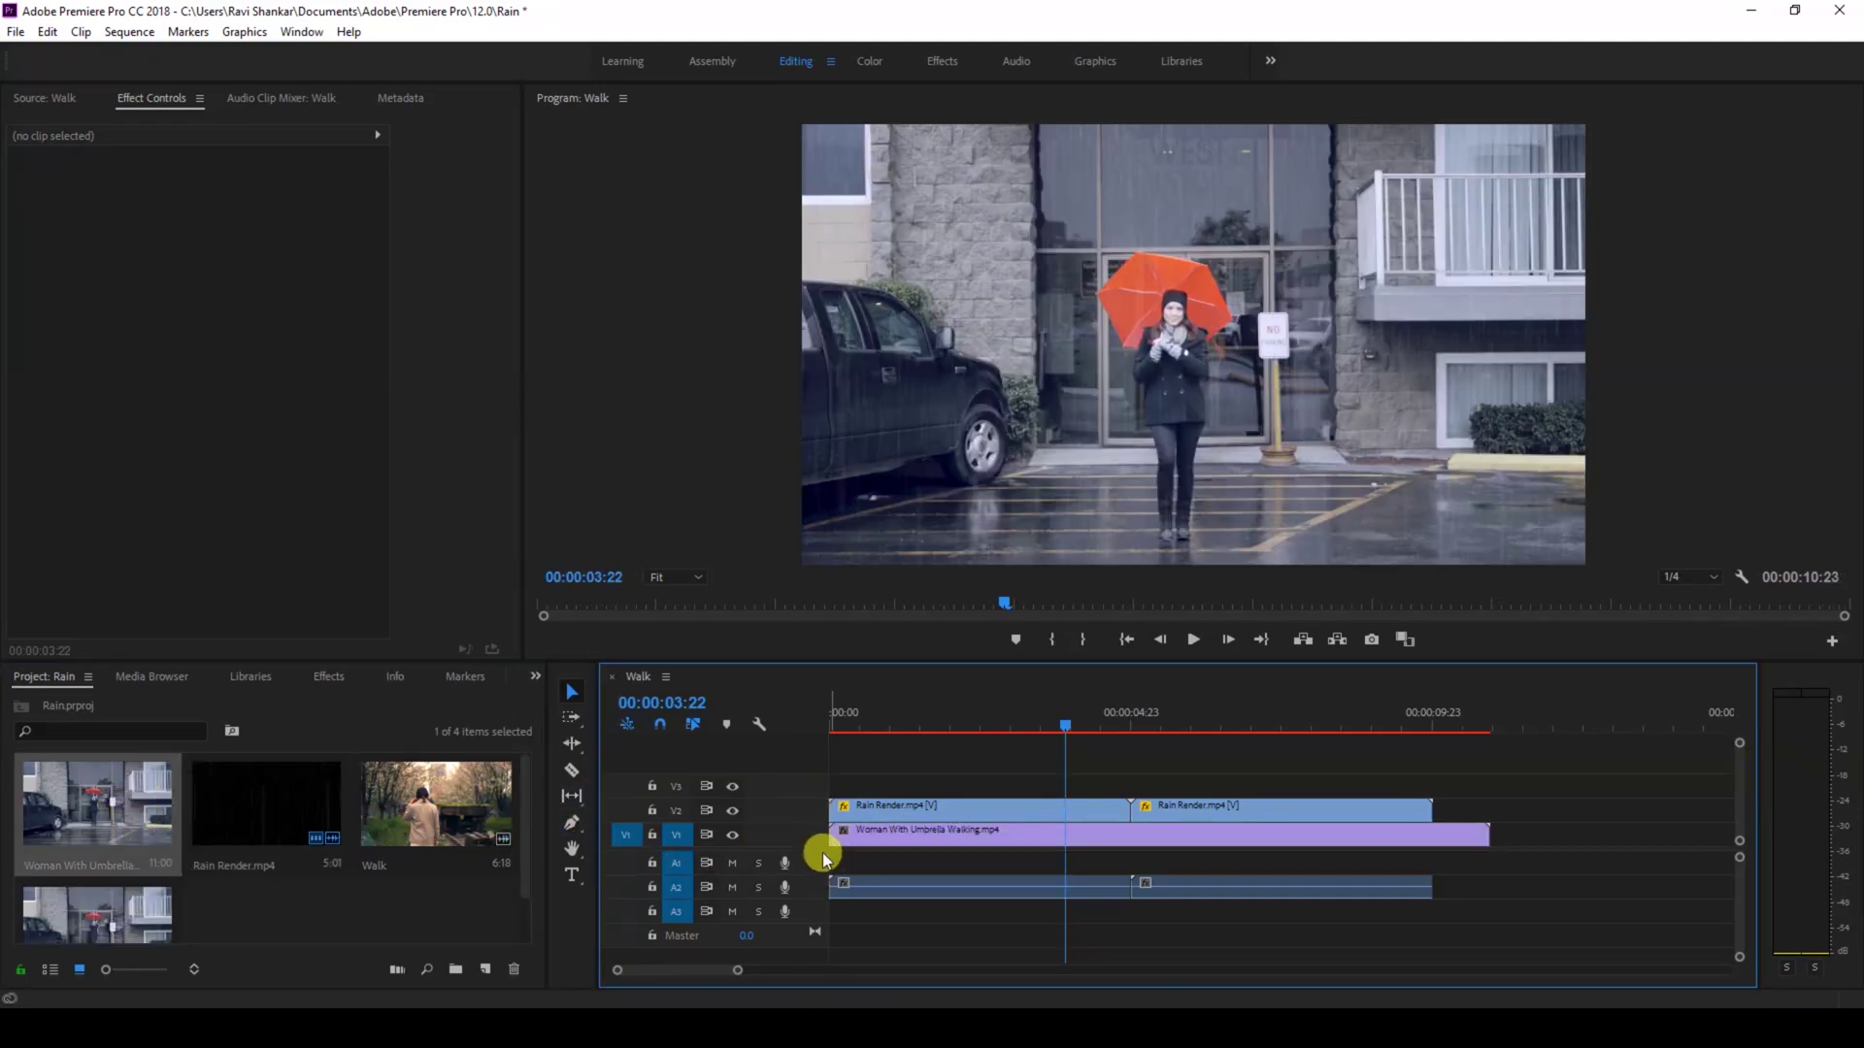
- Play the umbrella clip with the rain overlay from the start through the close-up
drag(864, 724, 831, 728)
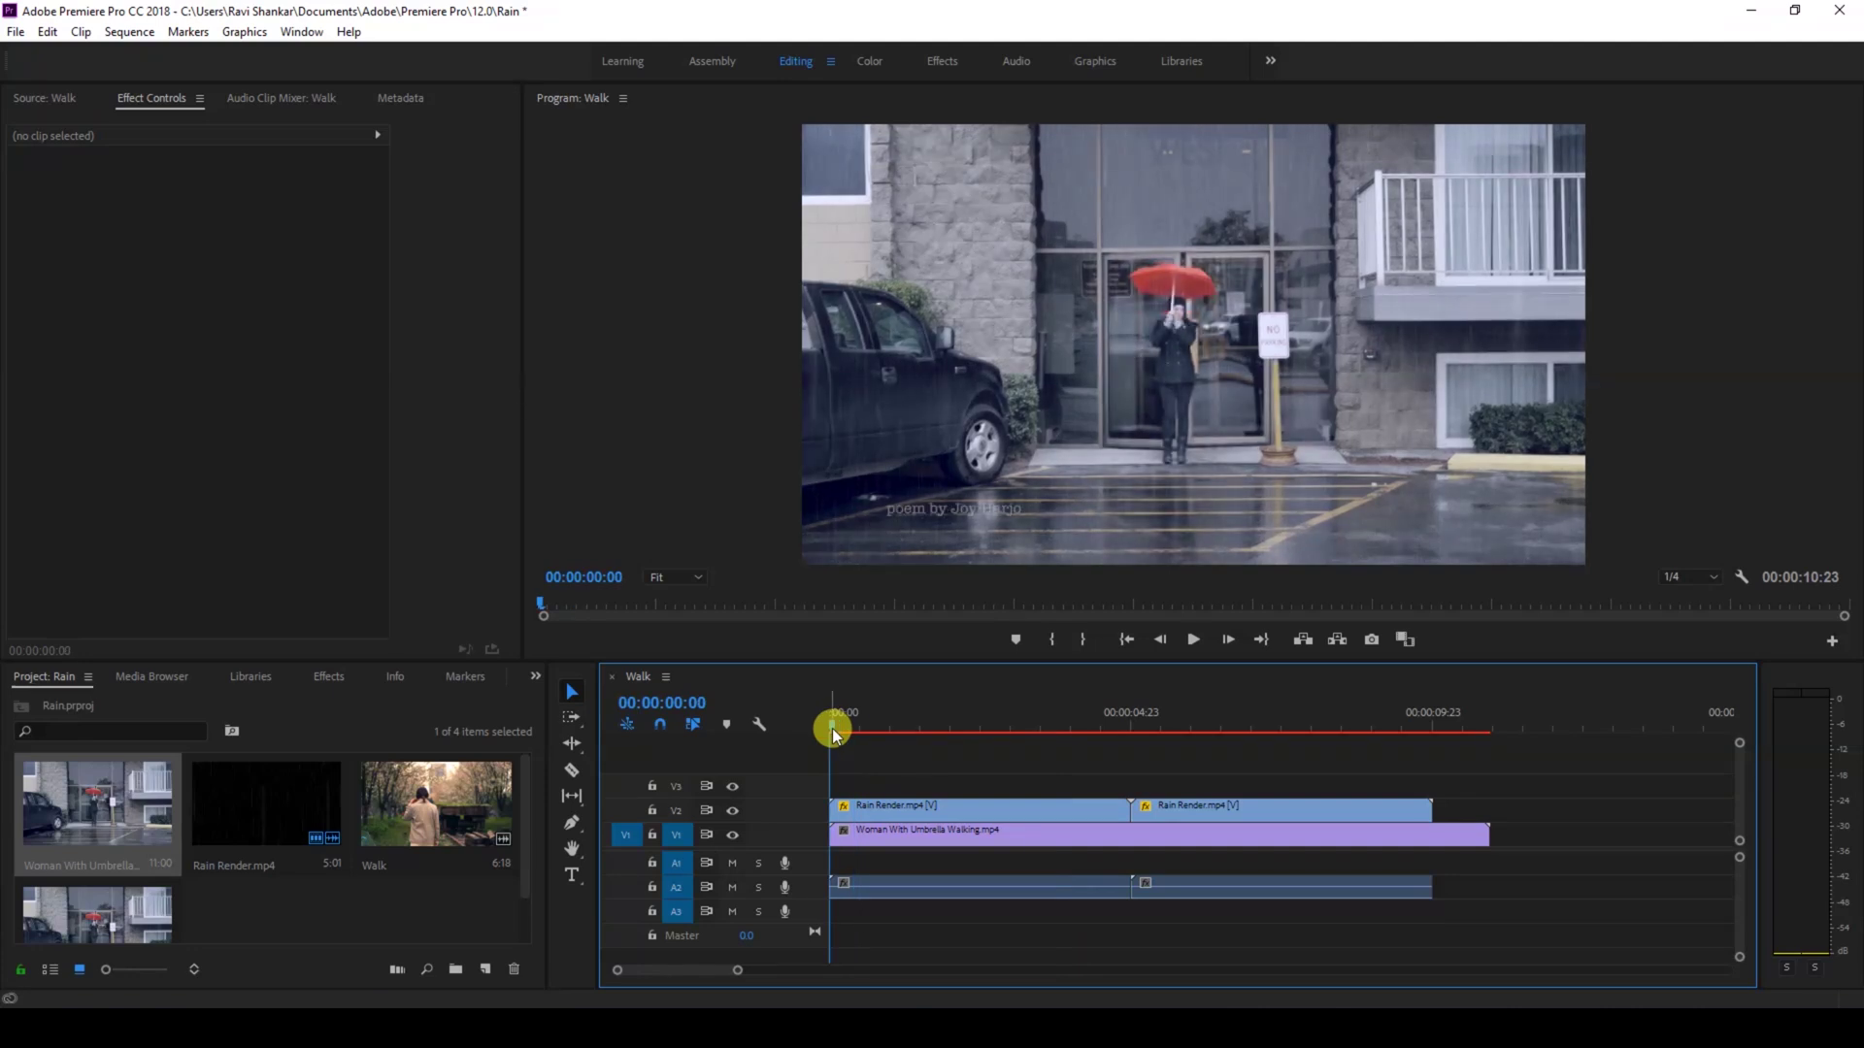
key(space)
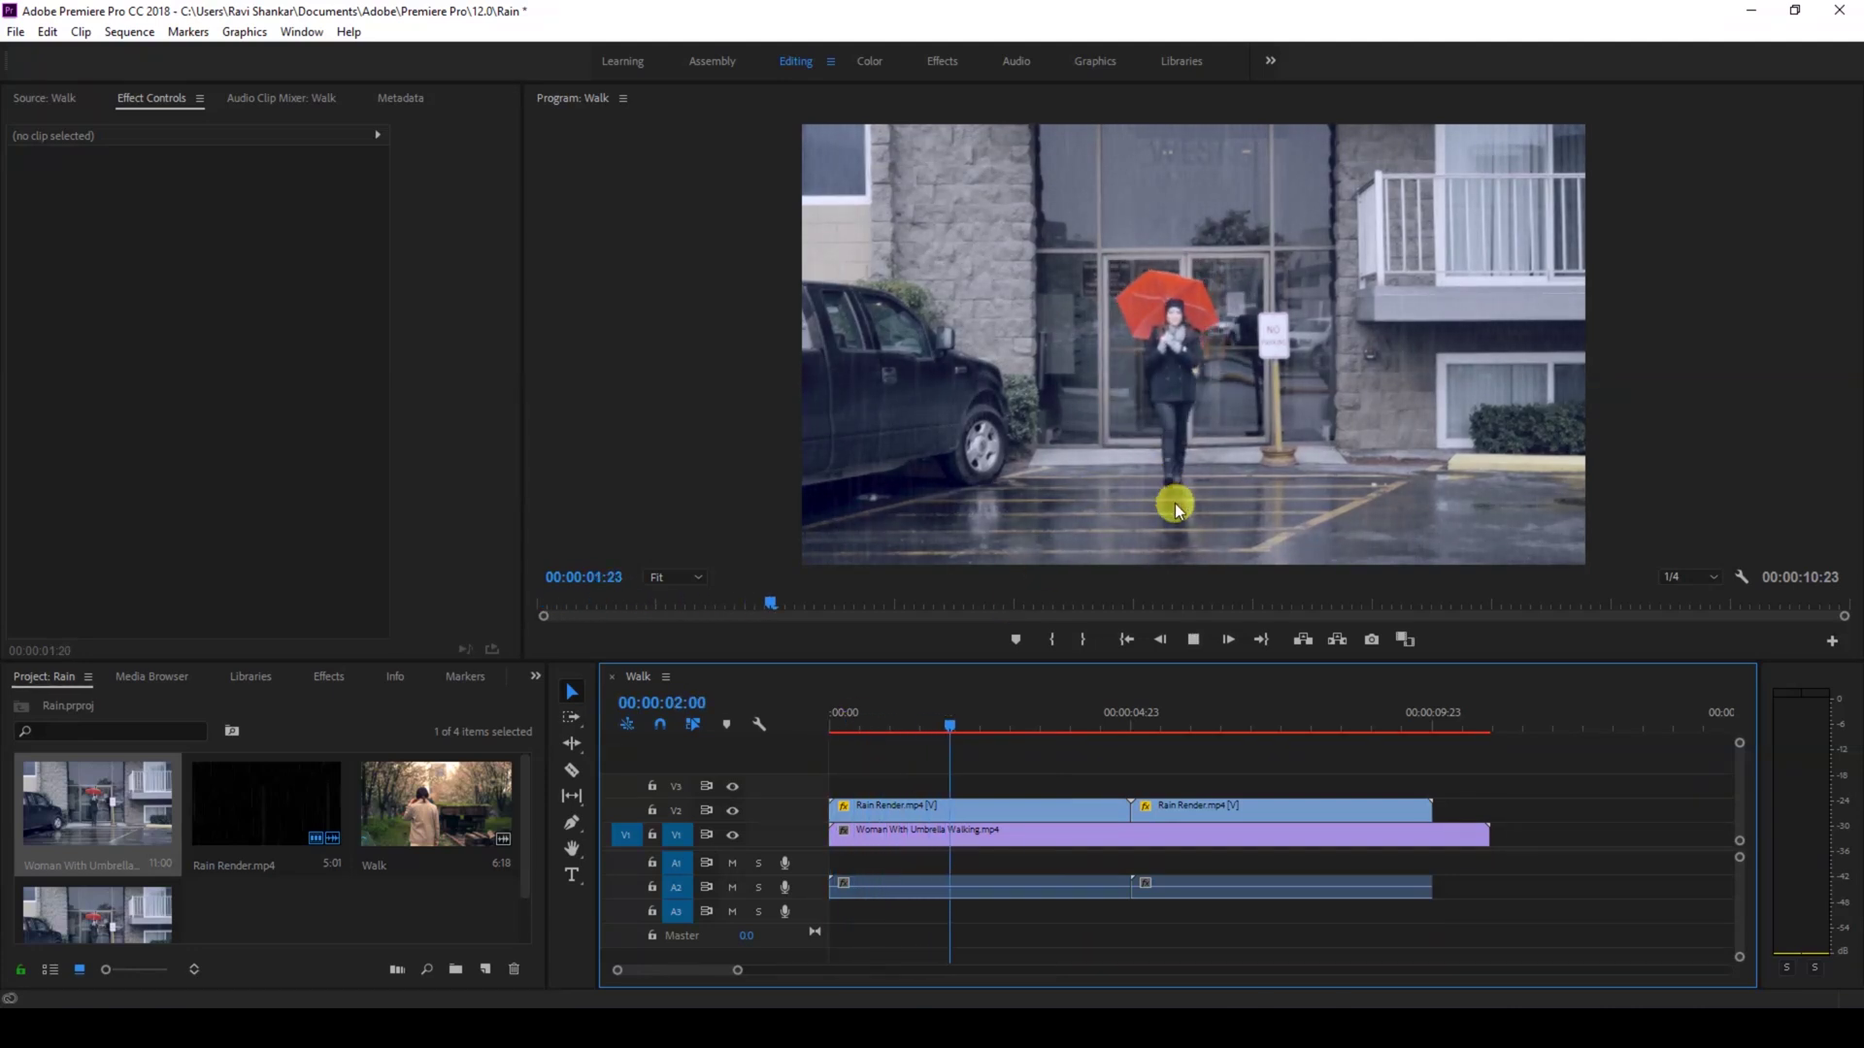
key(space)
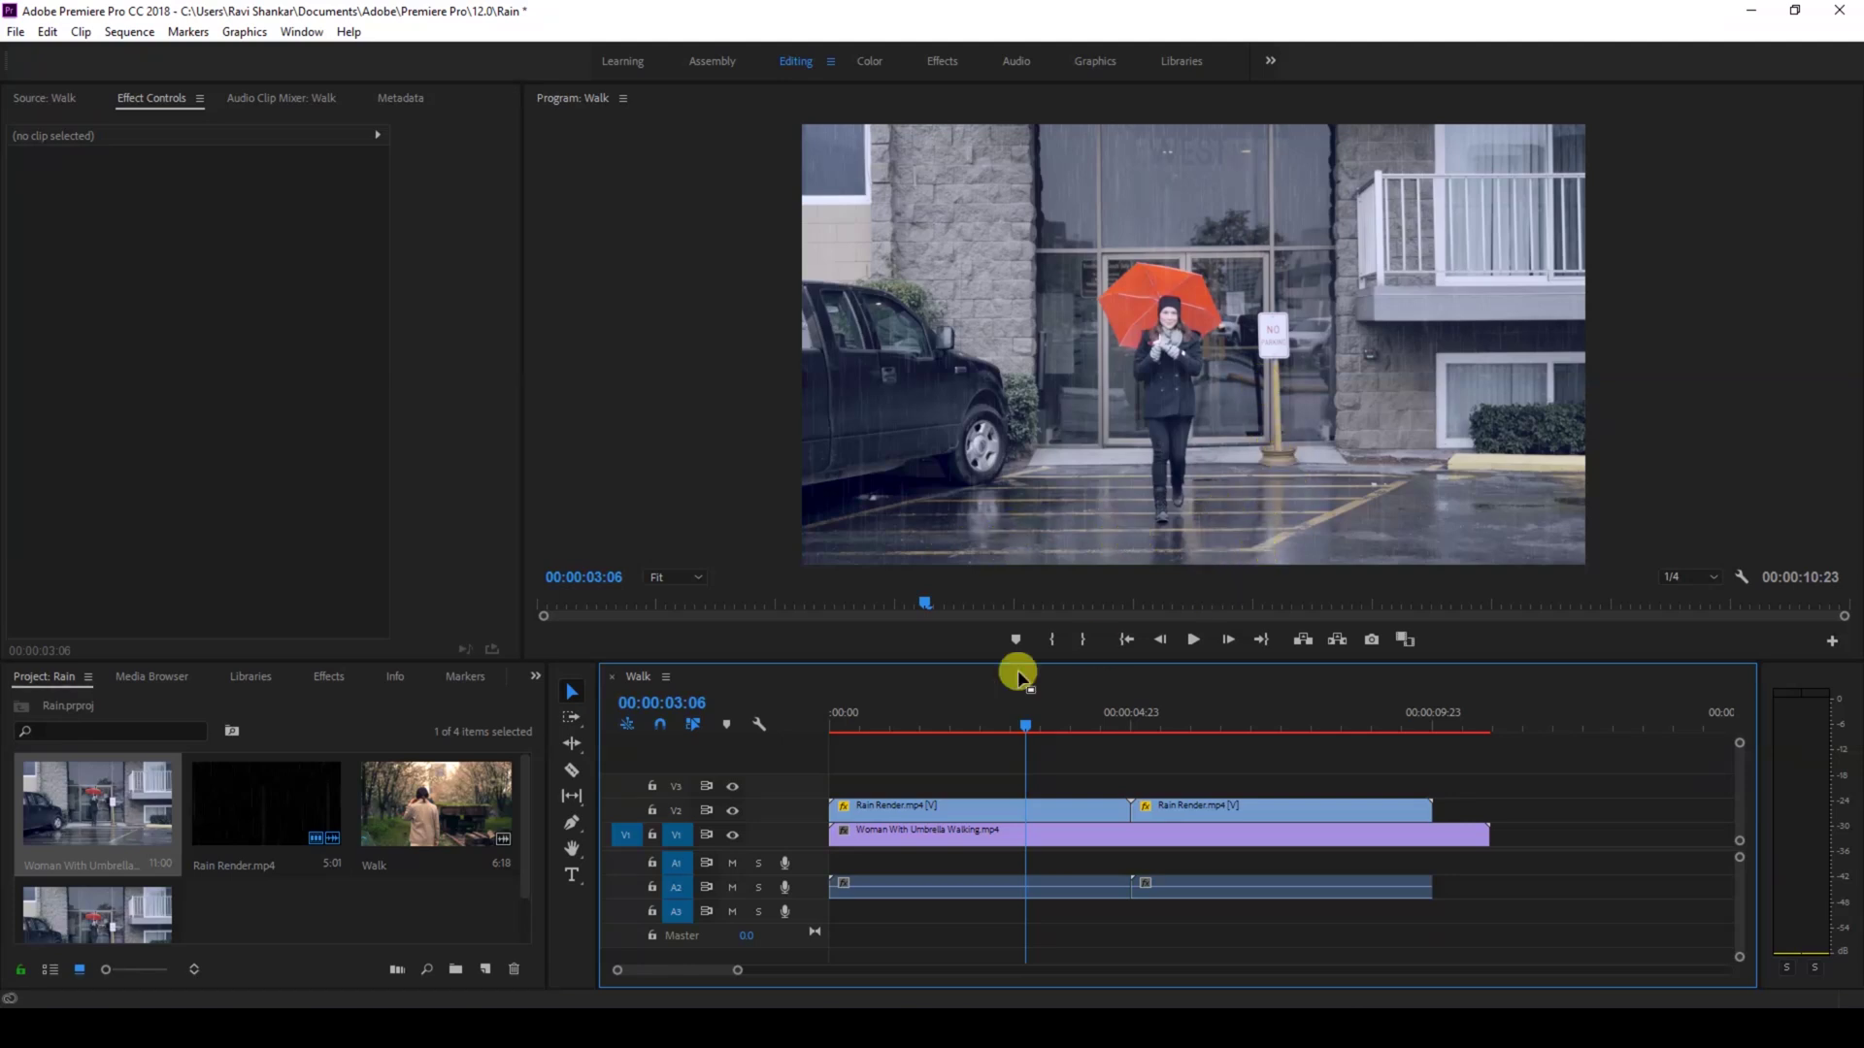
key(space)
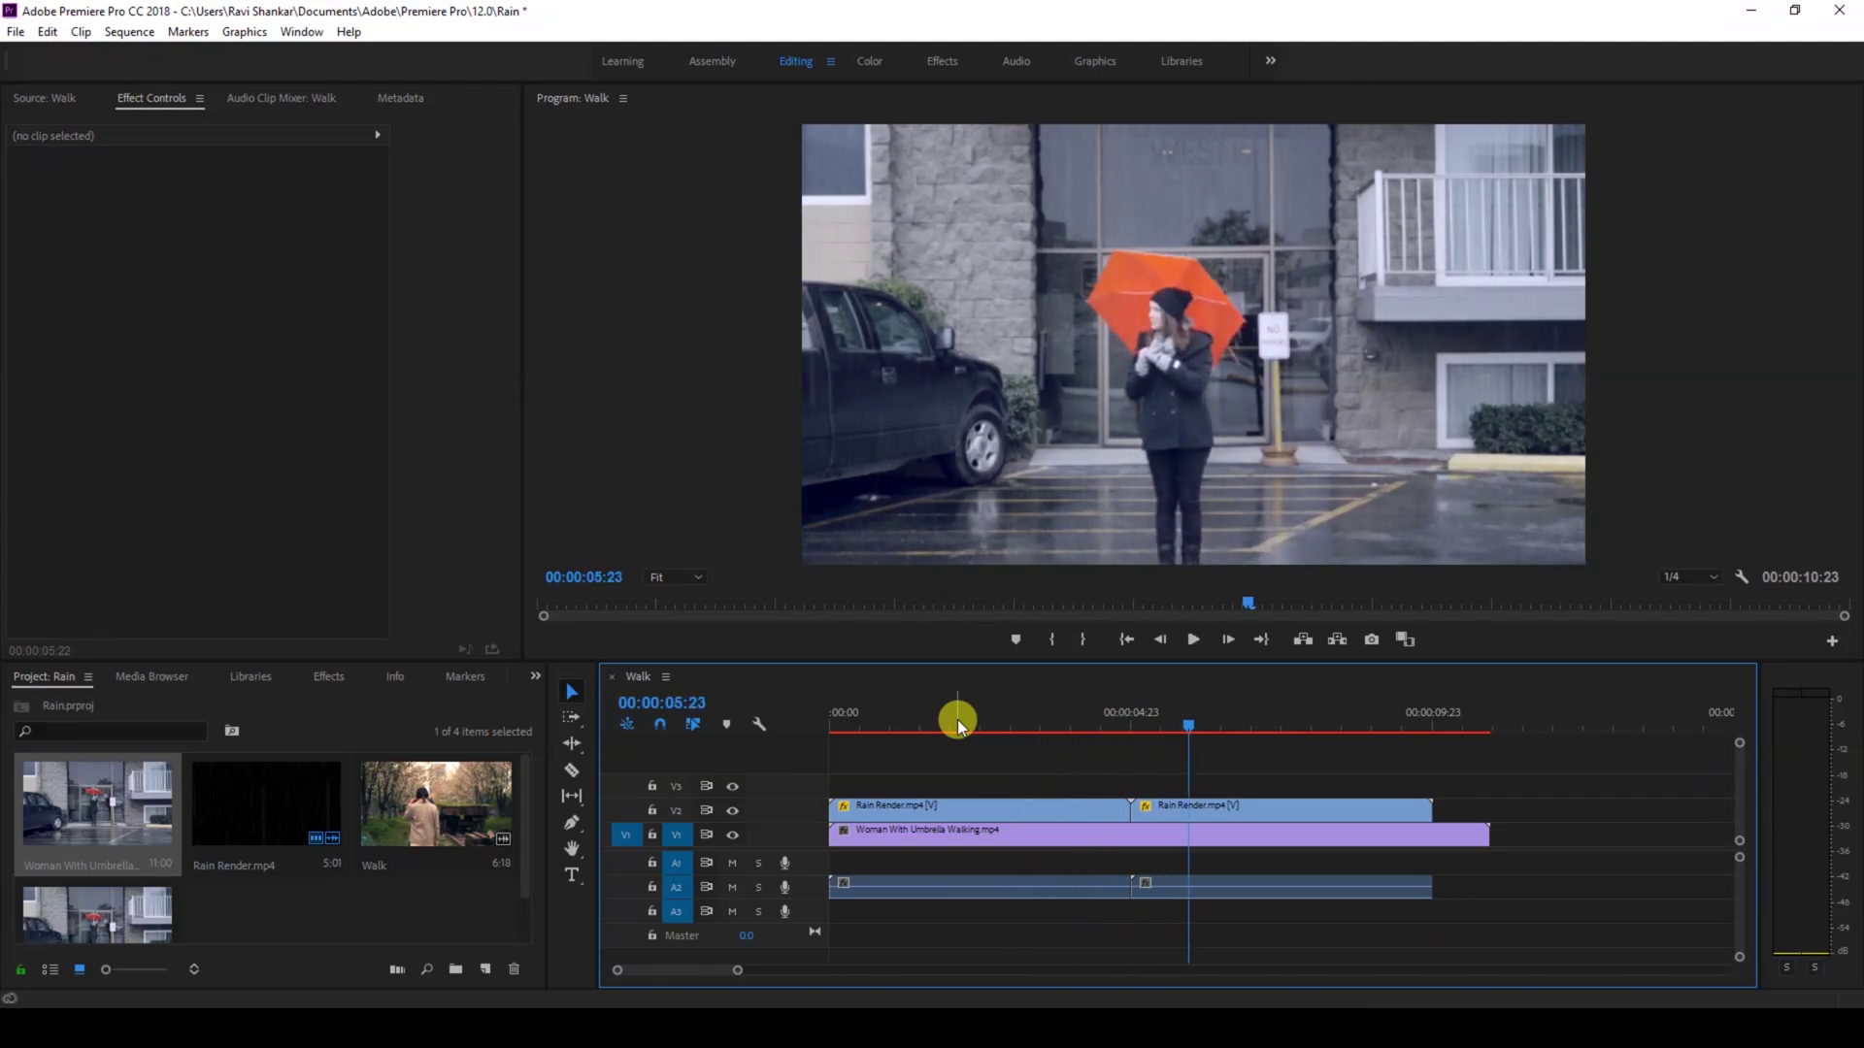
key(space)
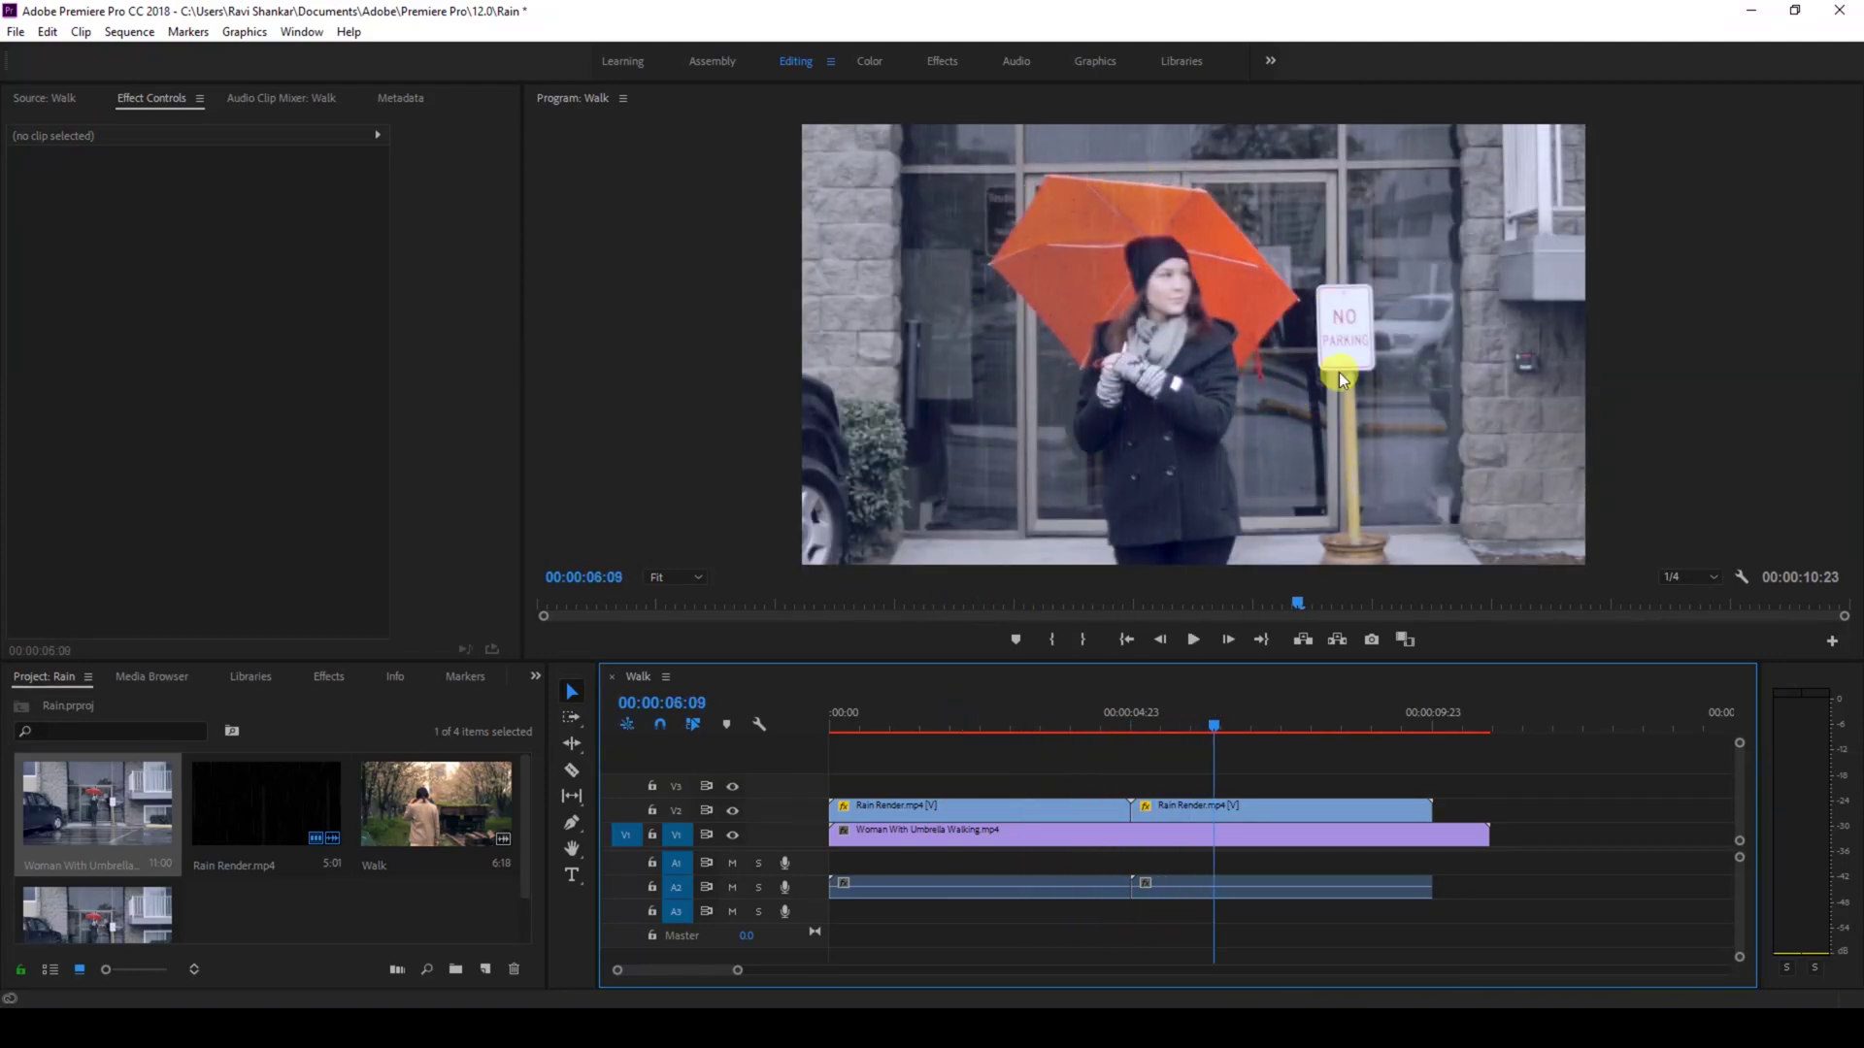
click(1167, 723)
key(space)
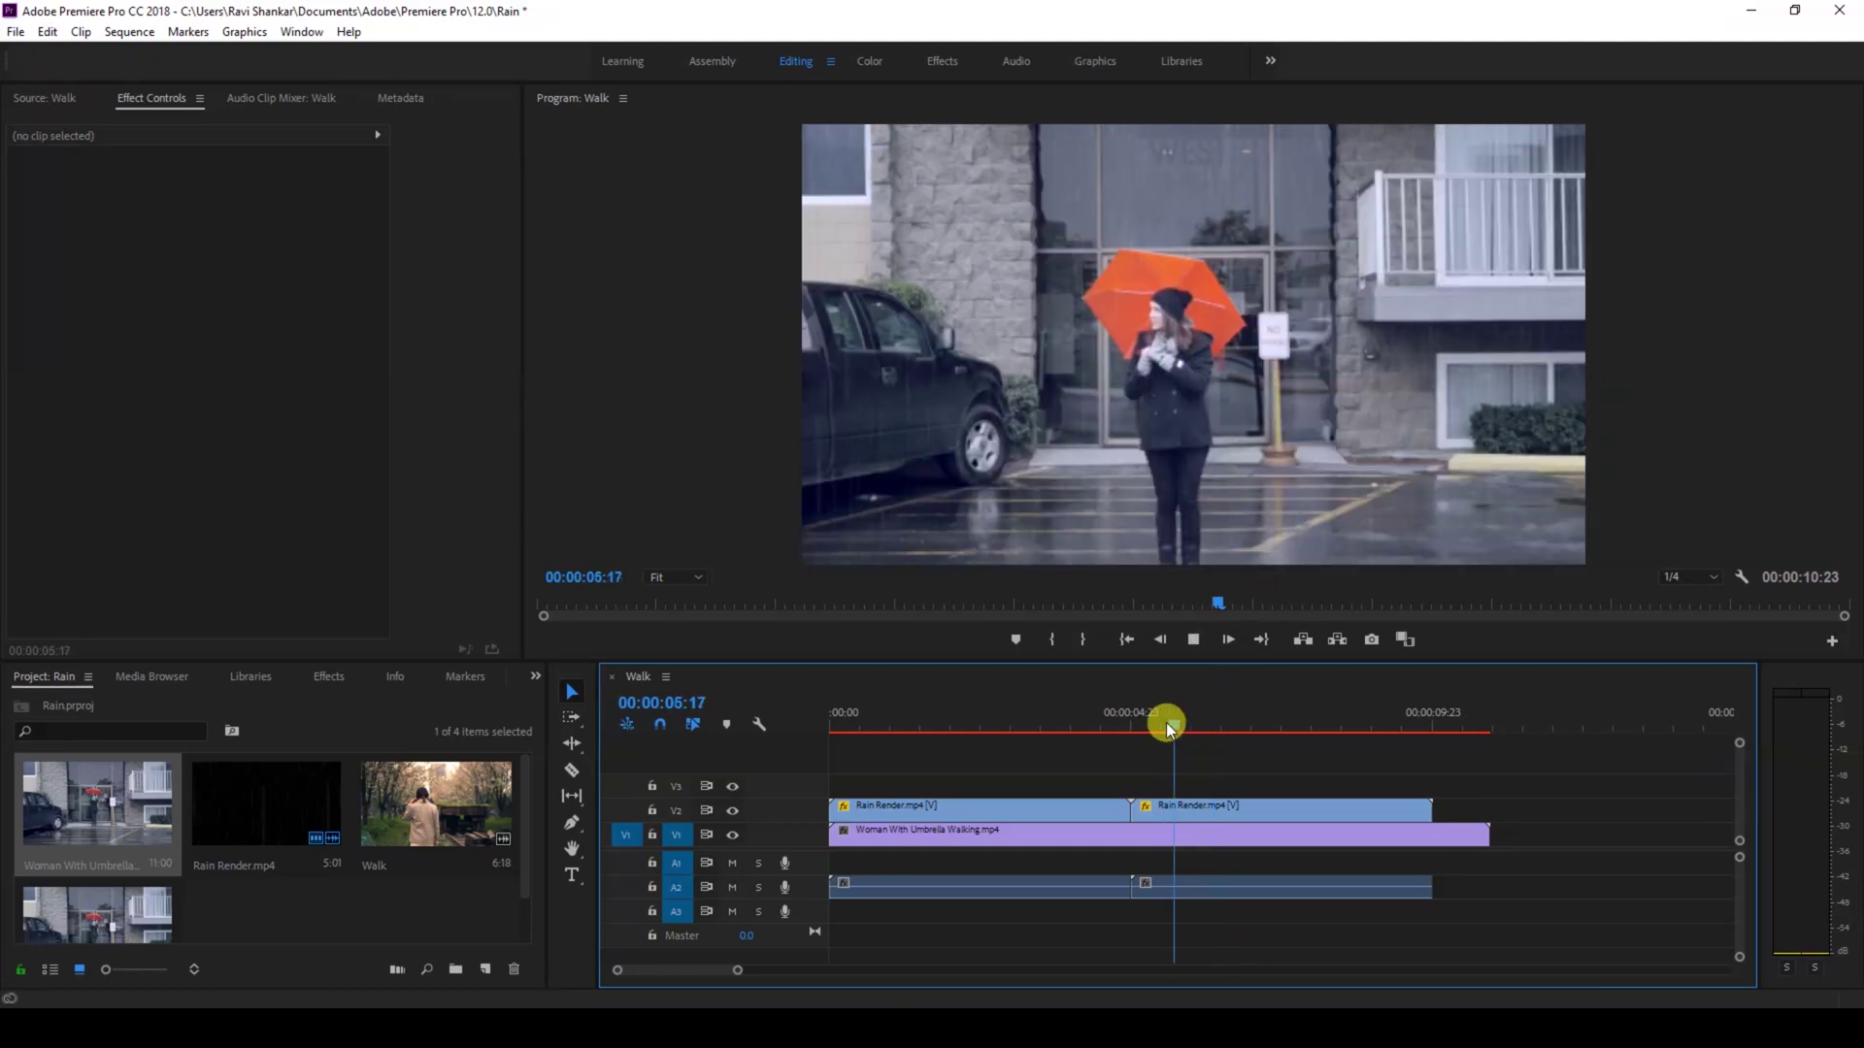
key(space)
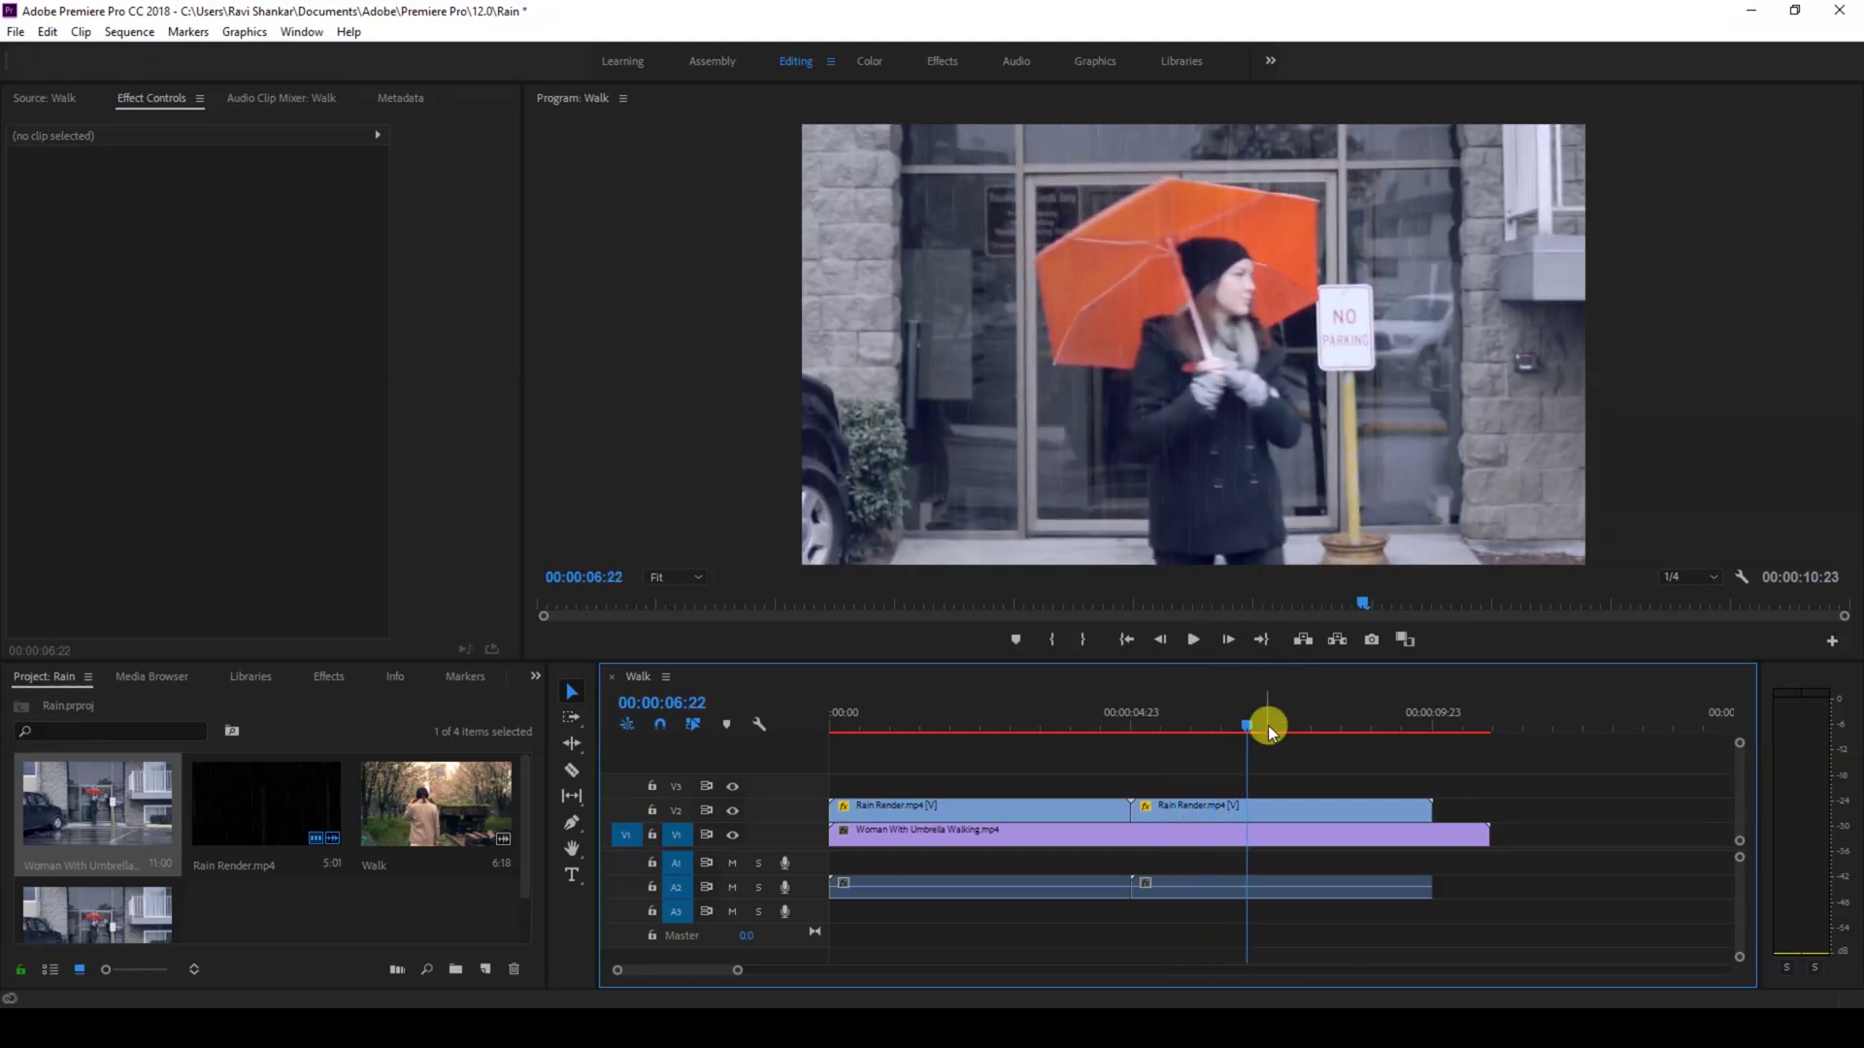
- Replay the section around 00:00:05:21 to 00:00:06:17 to review the rain overlay
drag(1268, 725, 1186, 721)
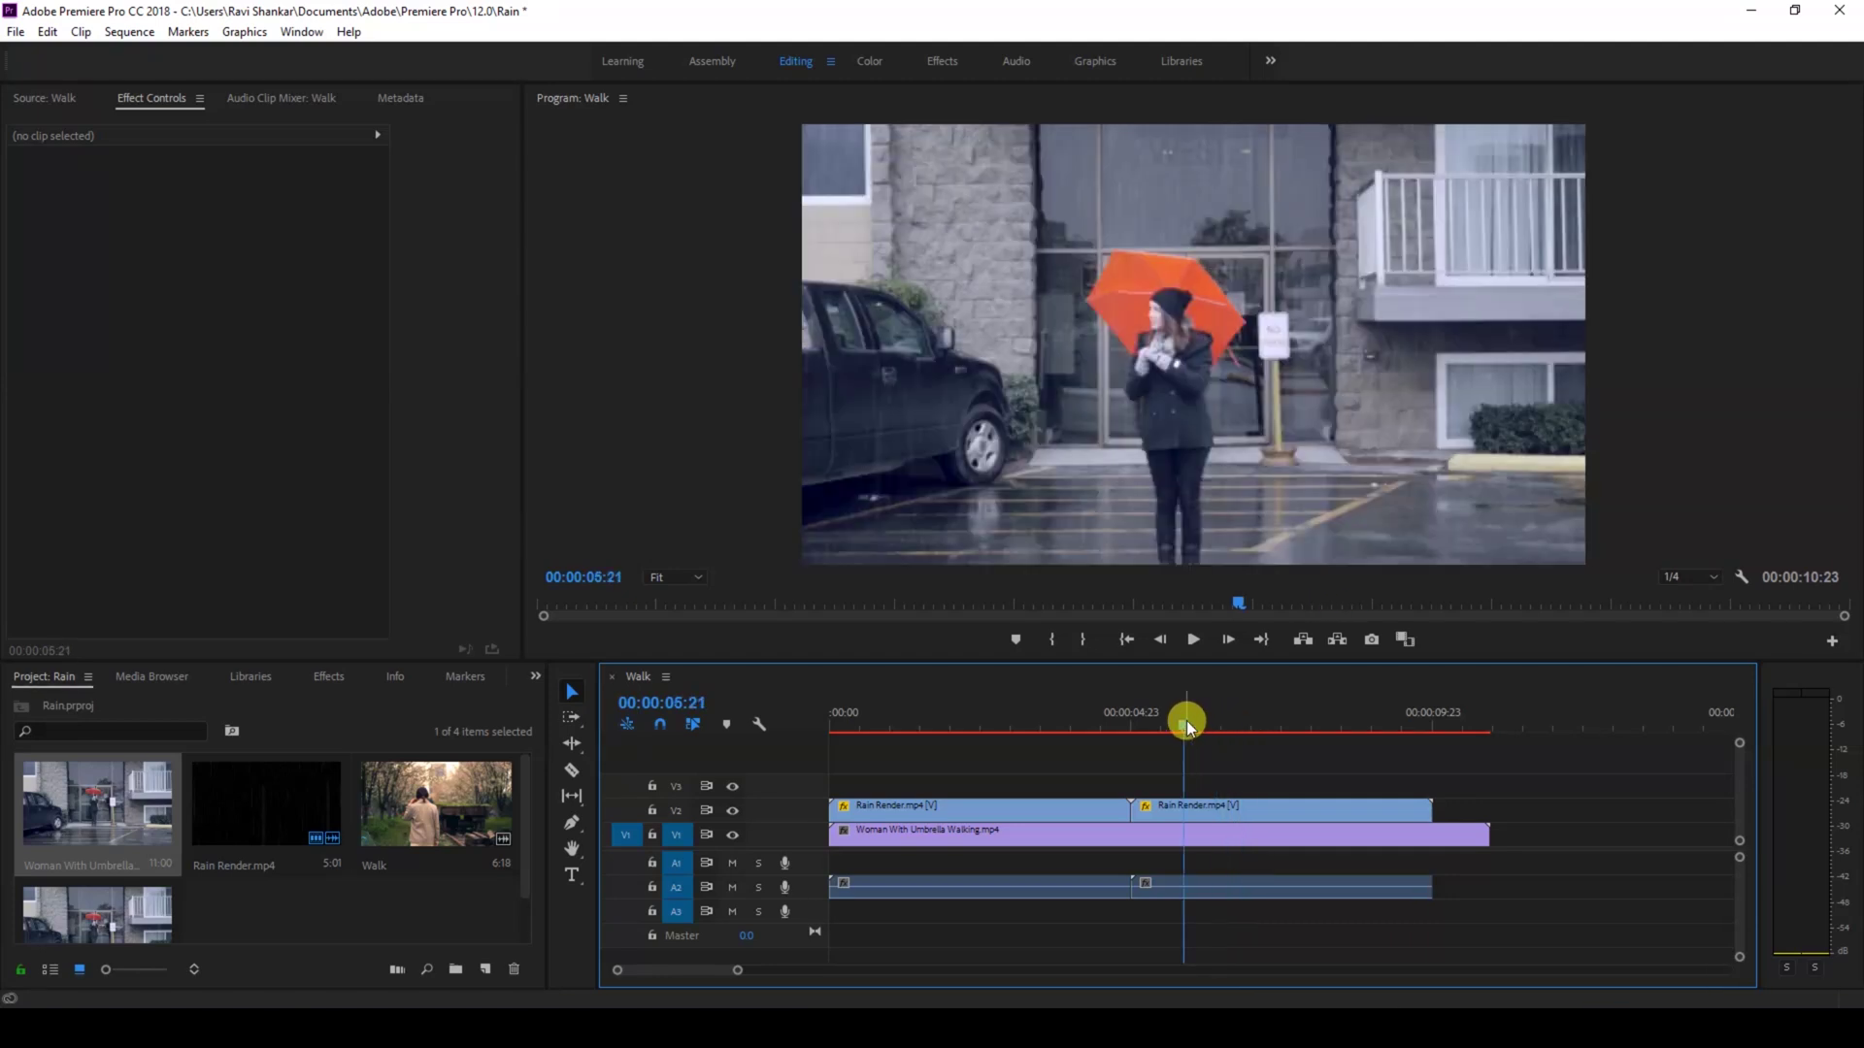
key(space)
key(space)
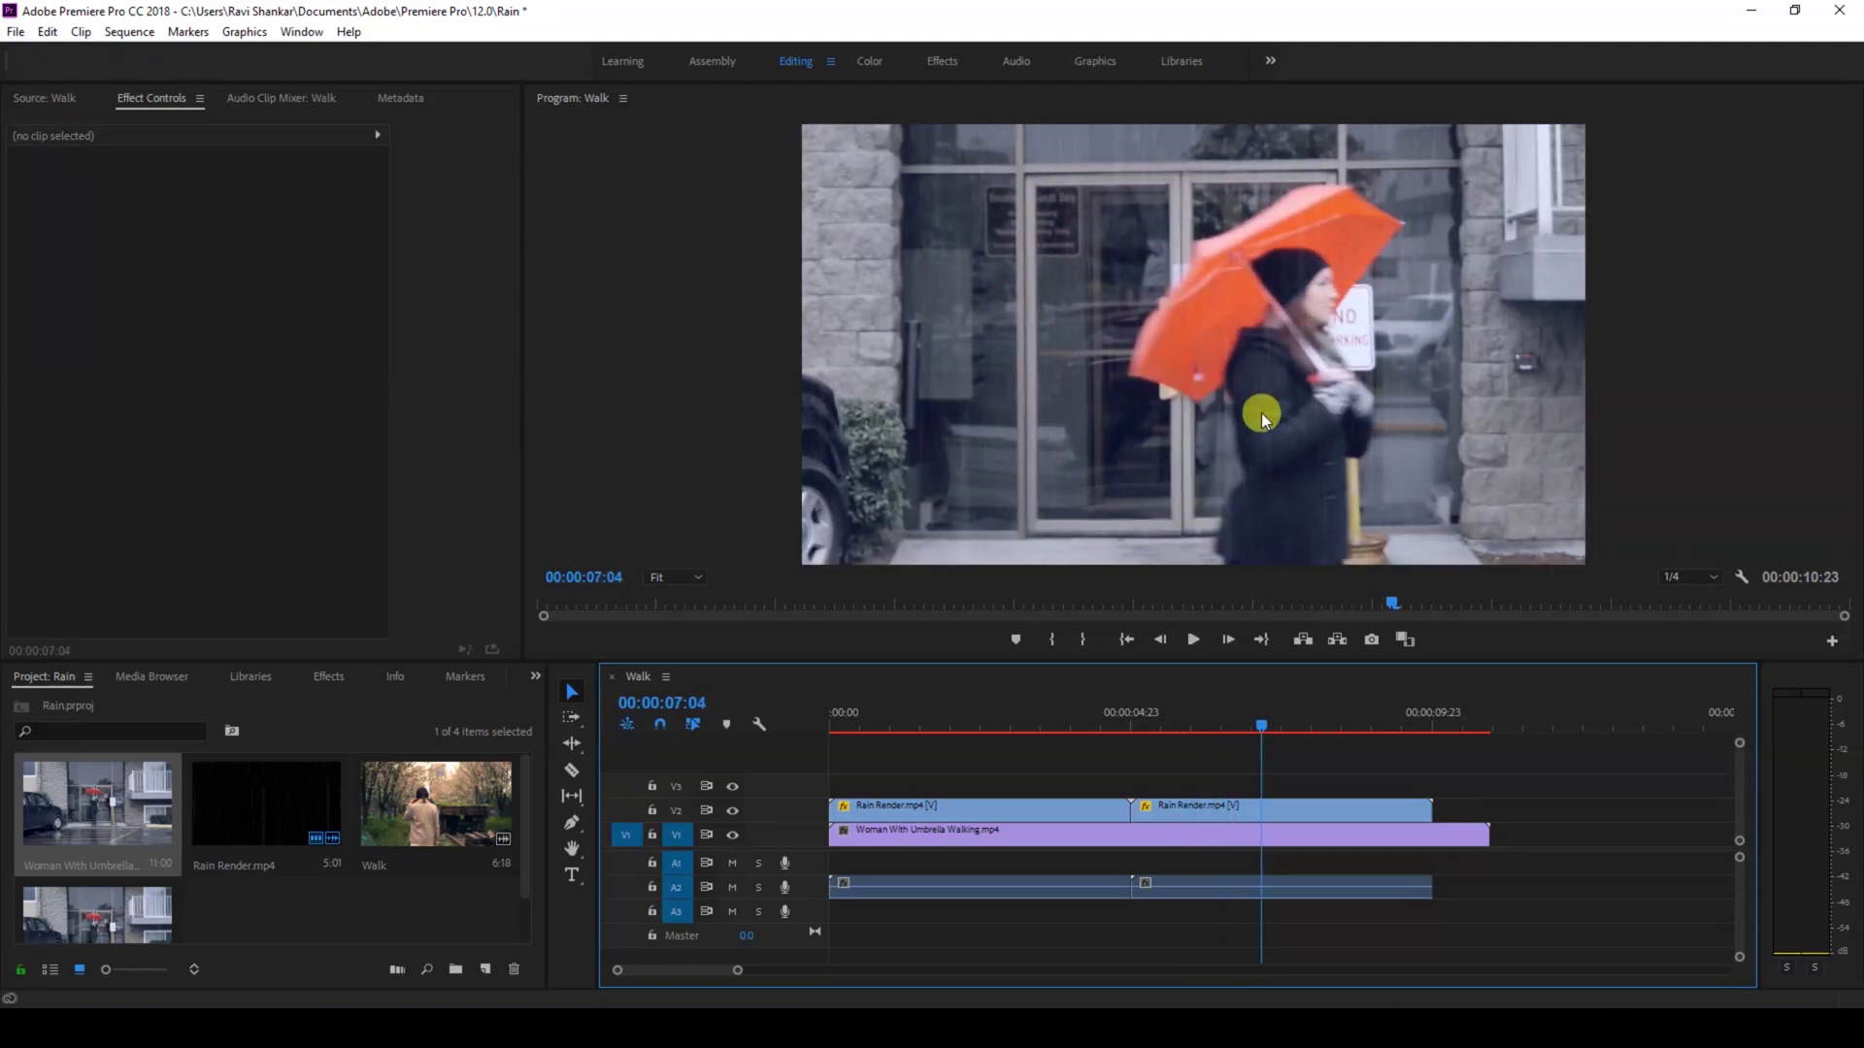
drag(1265, 733, 1207, 730)
key(space)
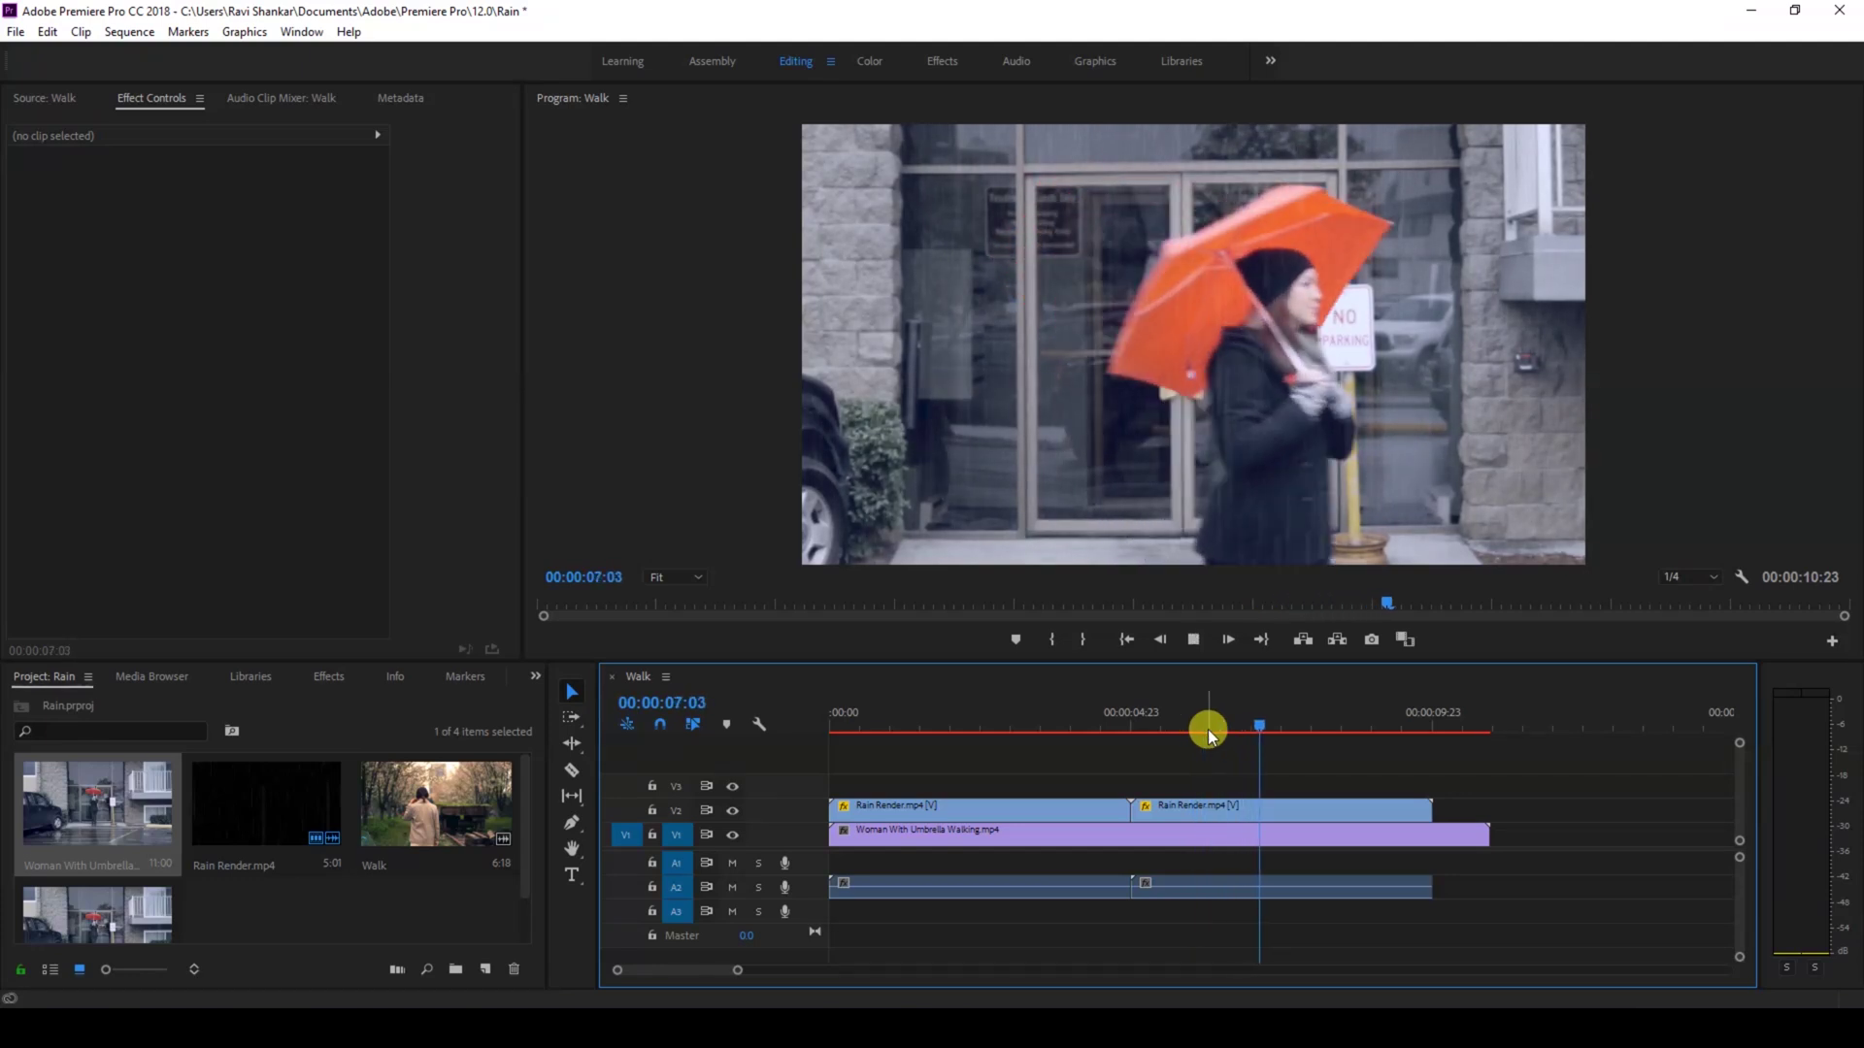
click(1197, 726)
drag(1192, 723, 1174, 710)
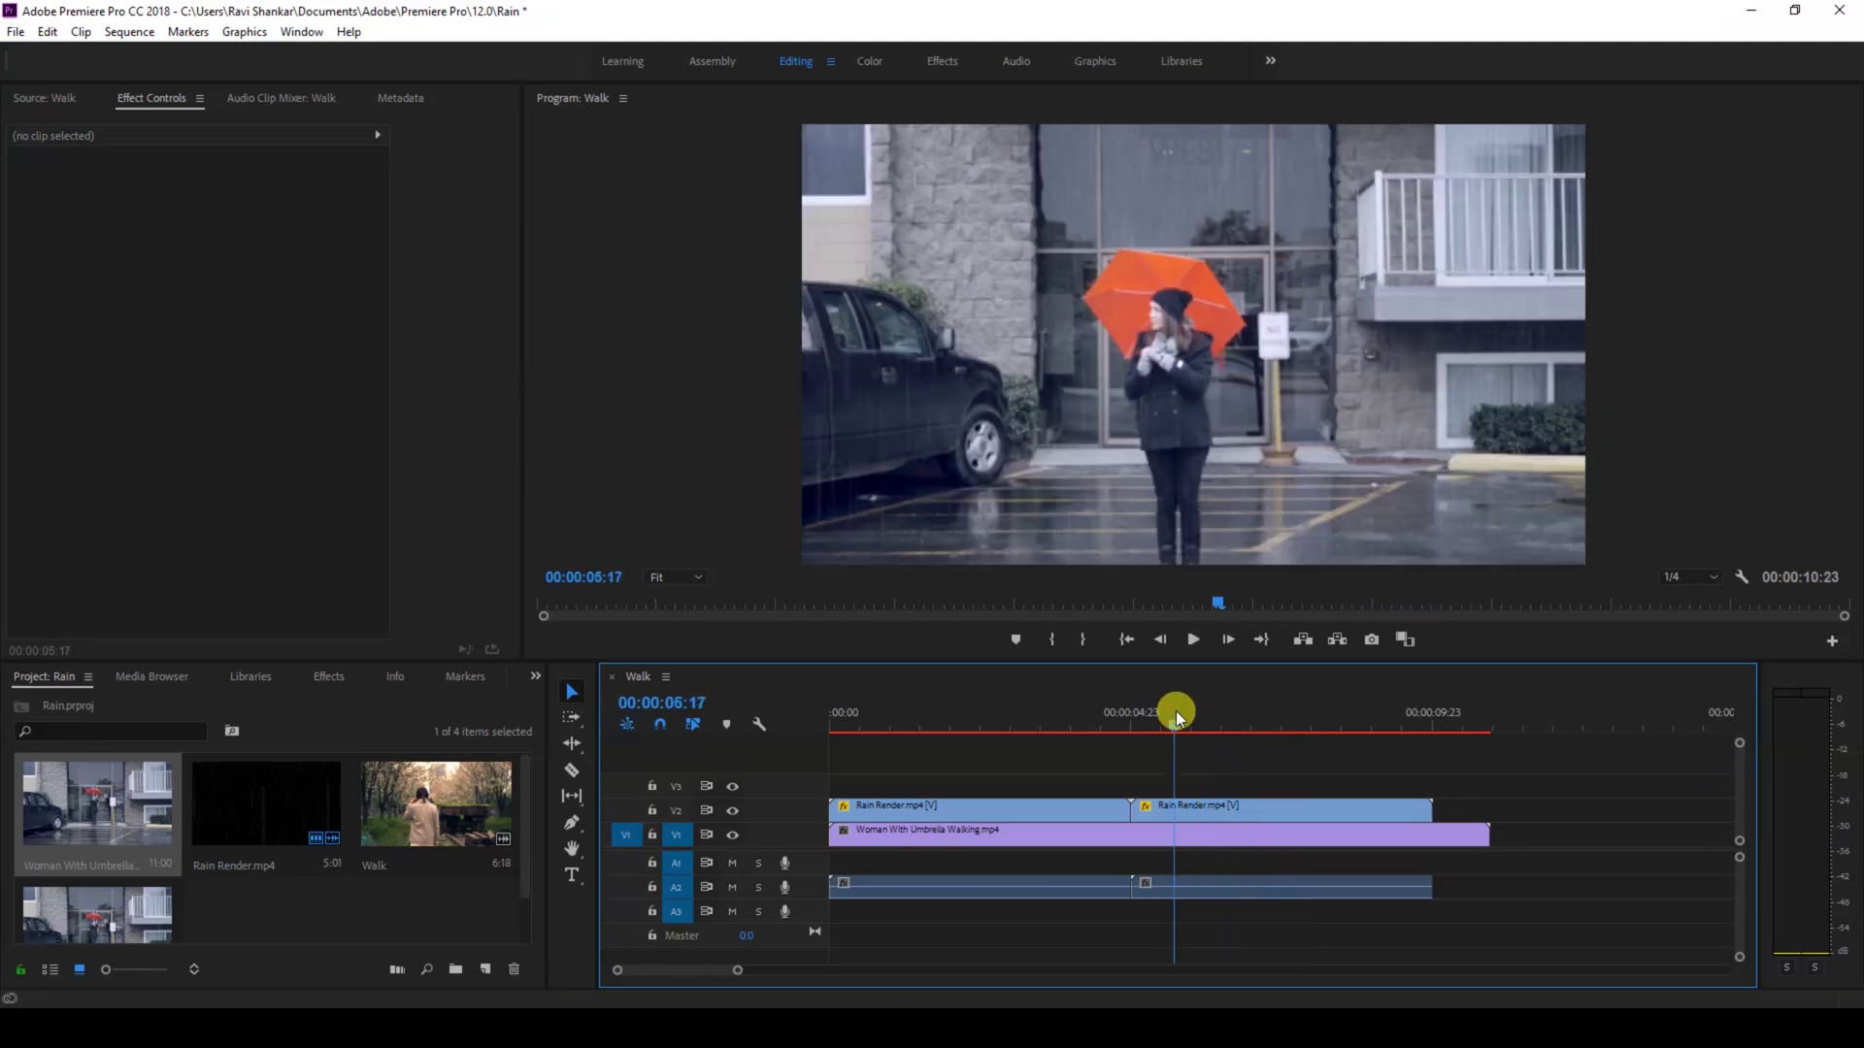
key(space)
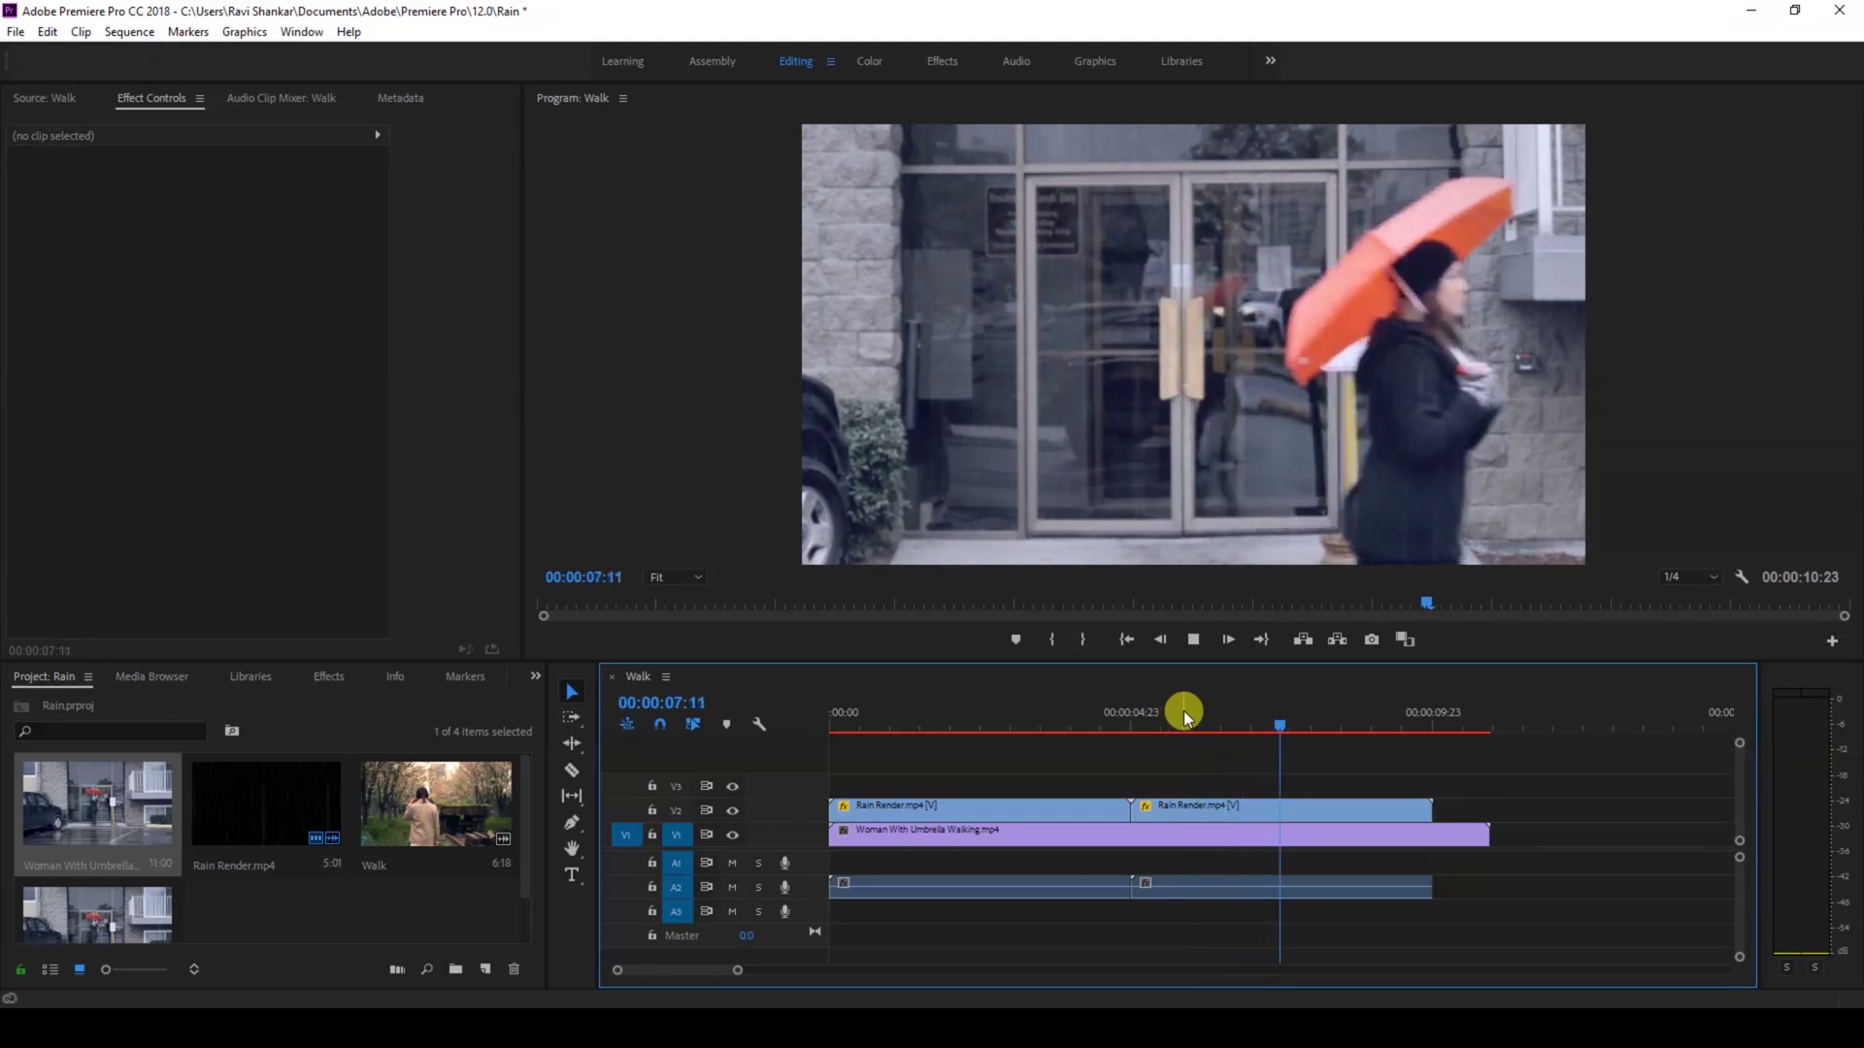
click(1184, 713)
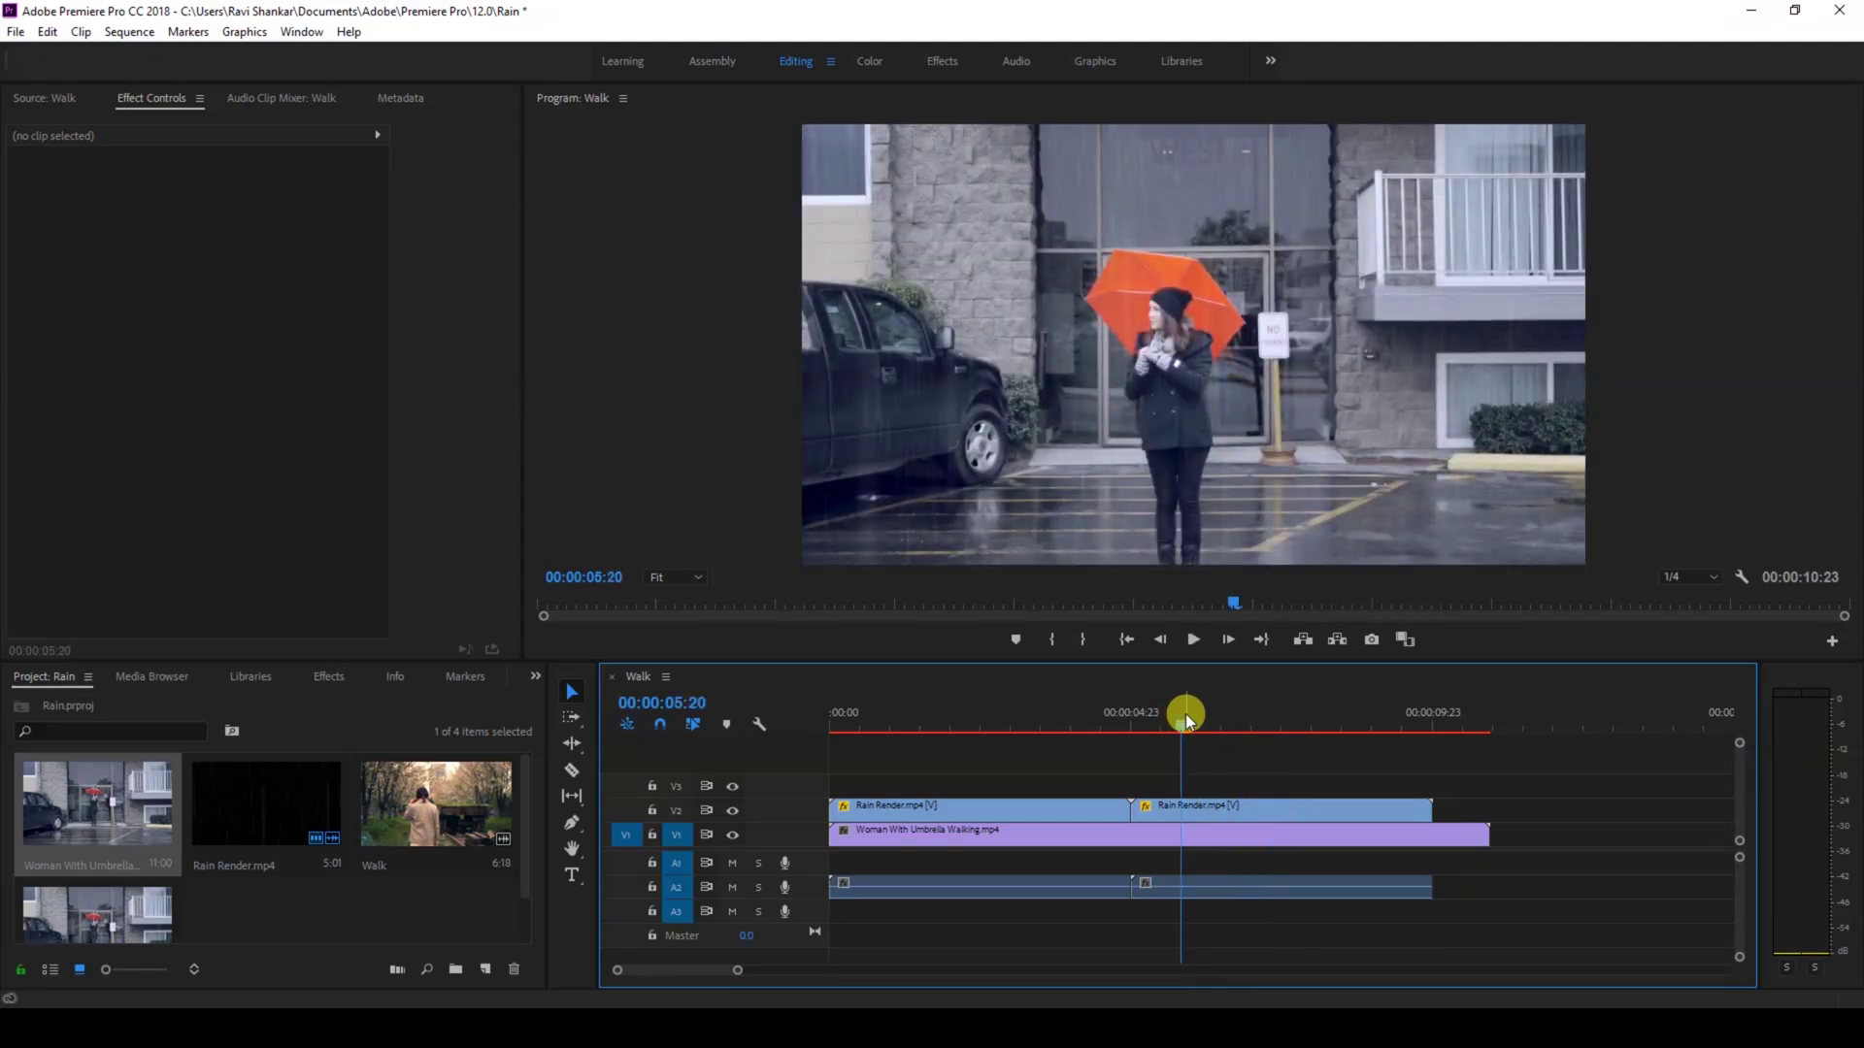